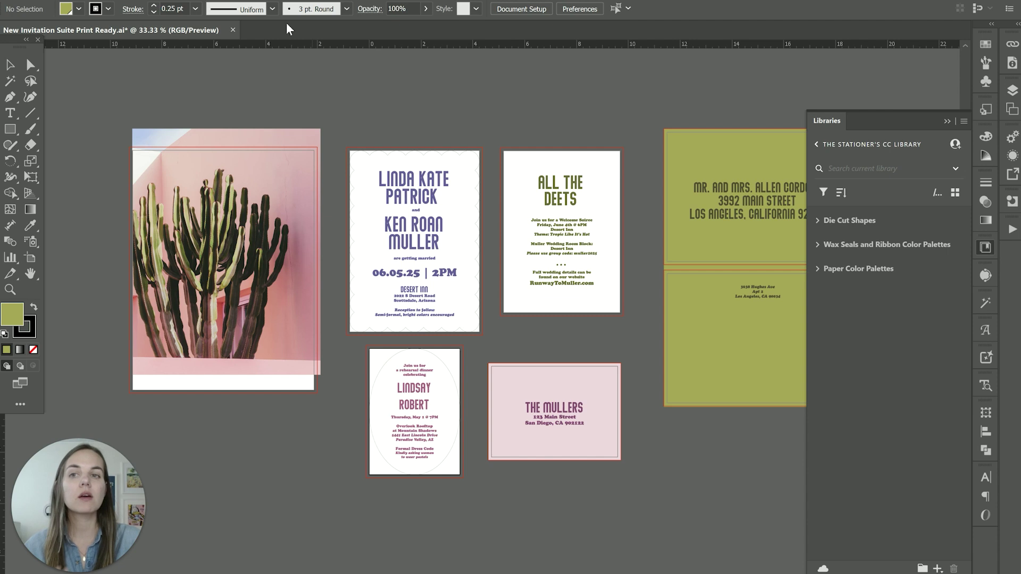
Start a library import, browse the Stationers Swatchbook folder for .cclibs files, and cancel the import
left_click(275, 1)
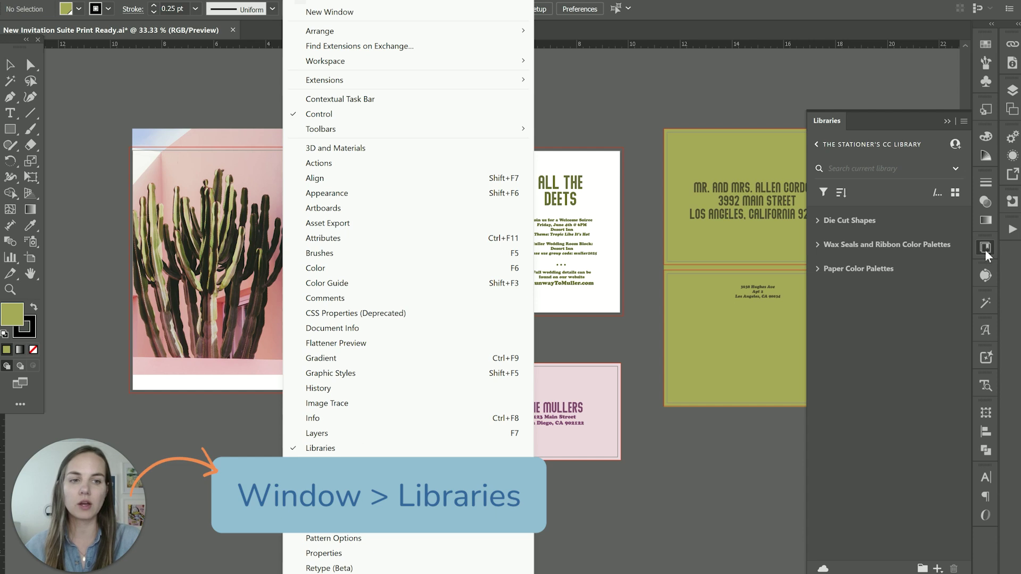
left_click(964, 123)
left_click(902, 140)
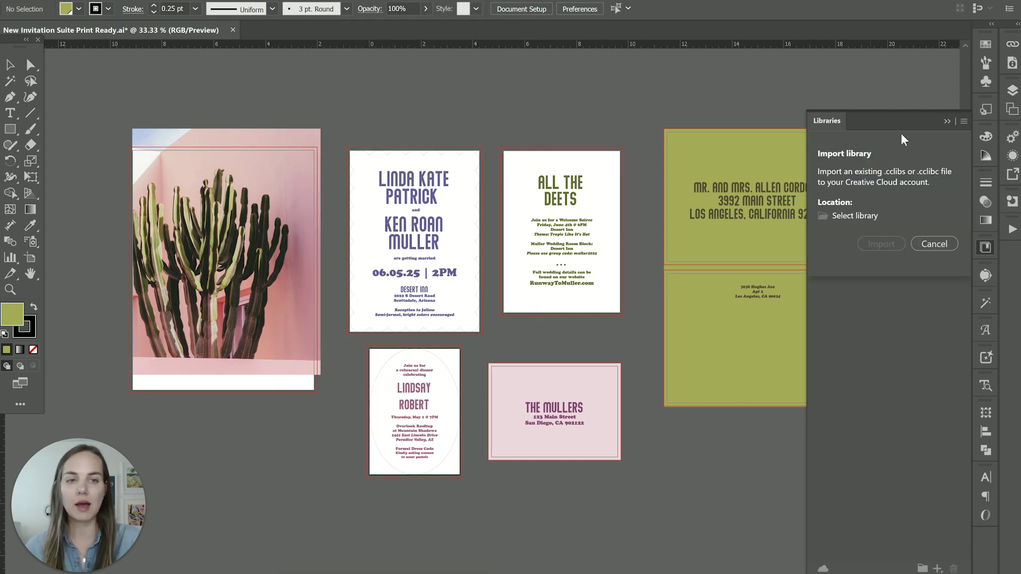
left_click(861, 214)
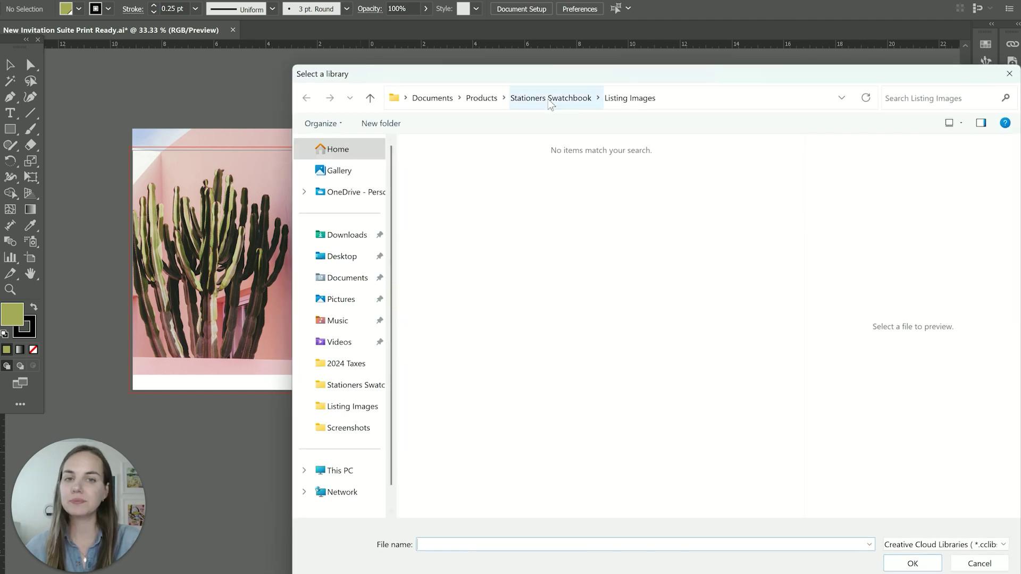
left_click(550, 99)
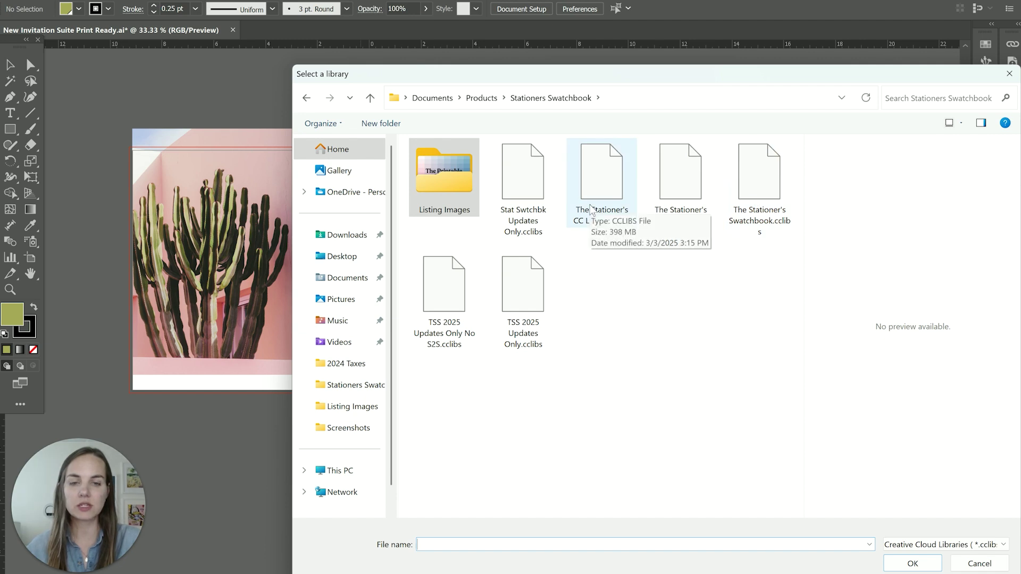
left_click(980, 564)
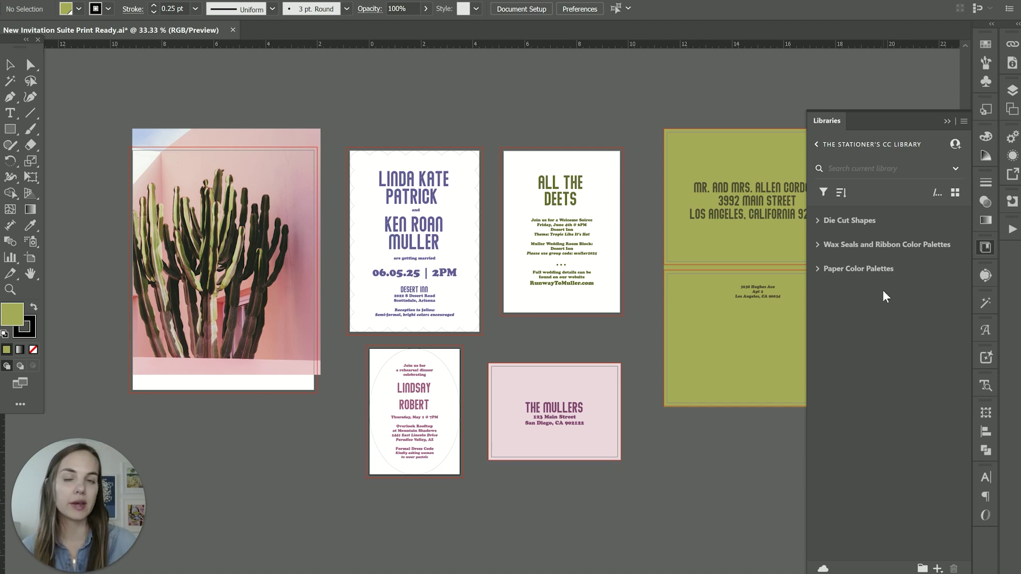
Expand Paper Color Palettes, collapse PrintsWell Env. Colors, and browse the Neenah and Colorplan groups
left_click(818, 268)
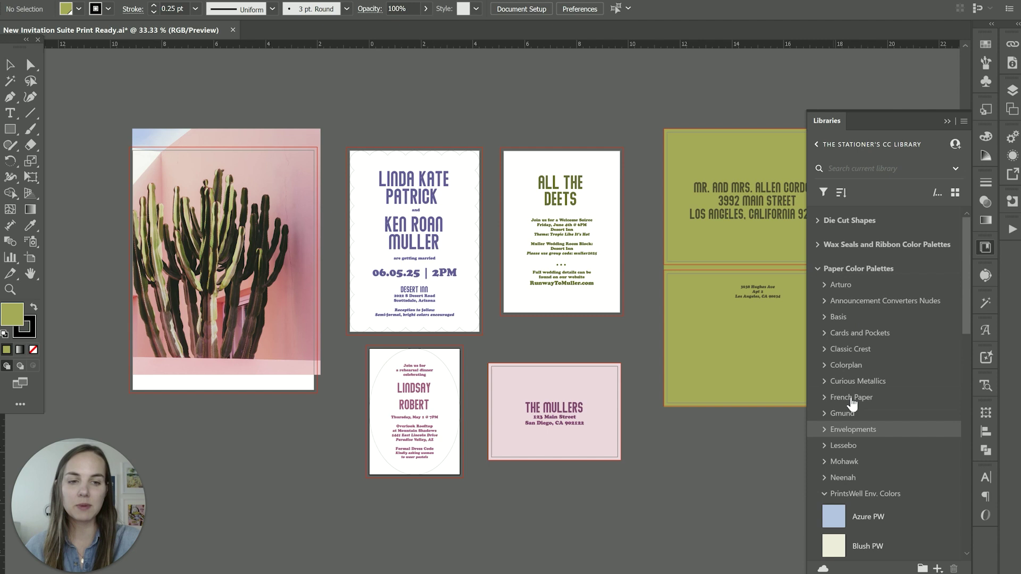
scroll(855, 355, "down", 6)
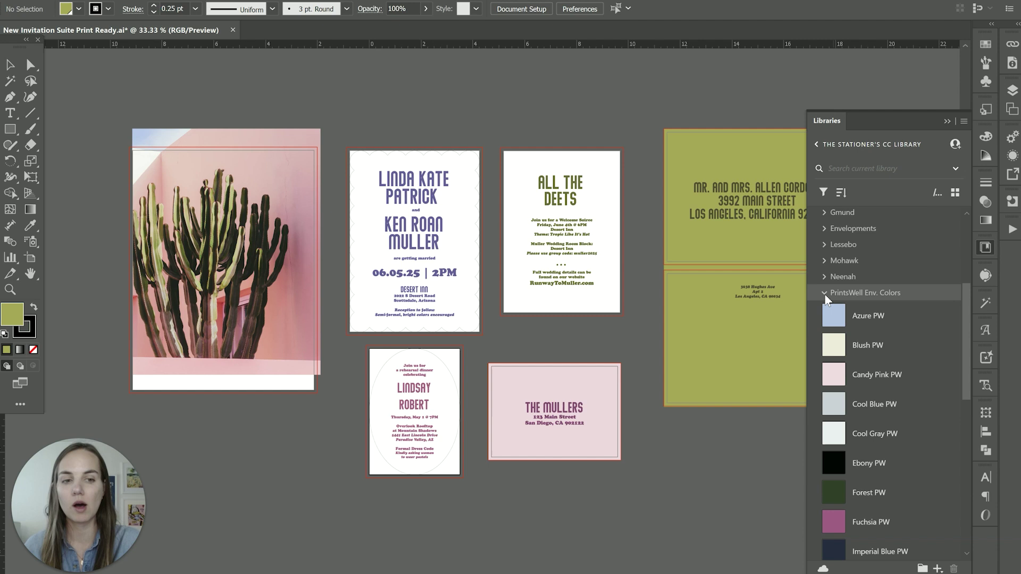
left_click(825, 293)
left_click(825, 353)
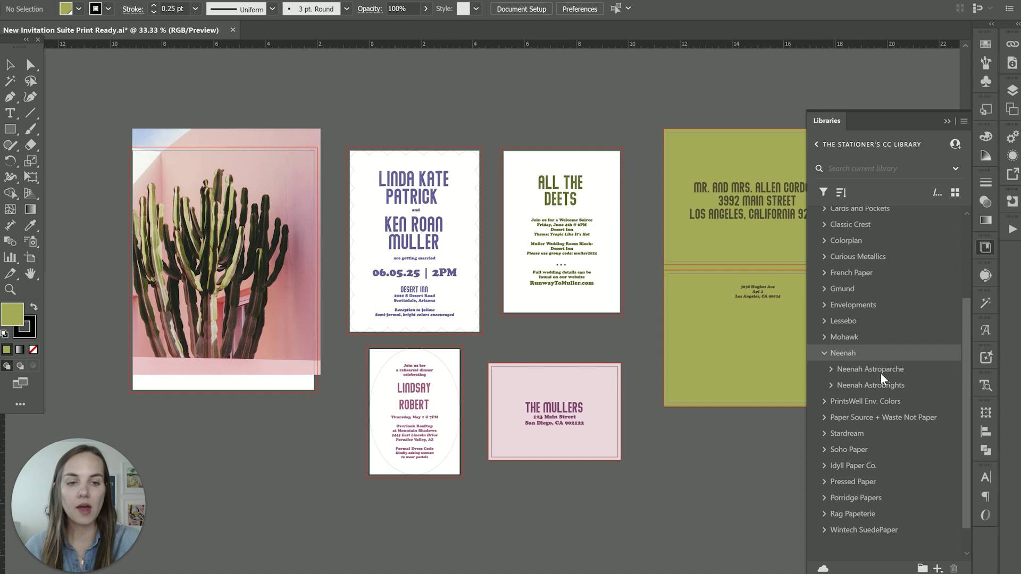
left_click(872, 241)
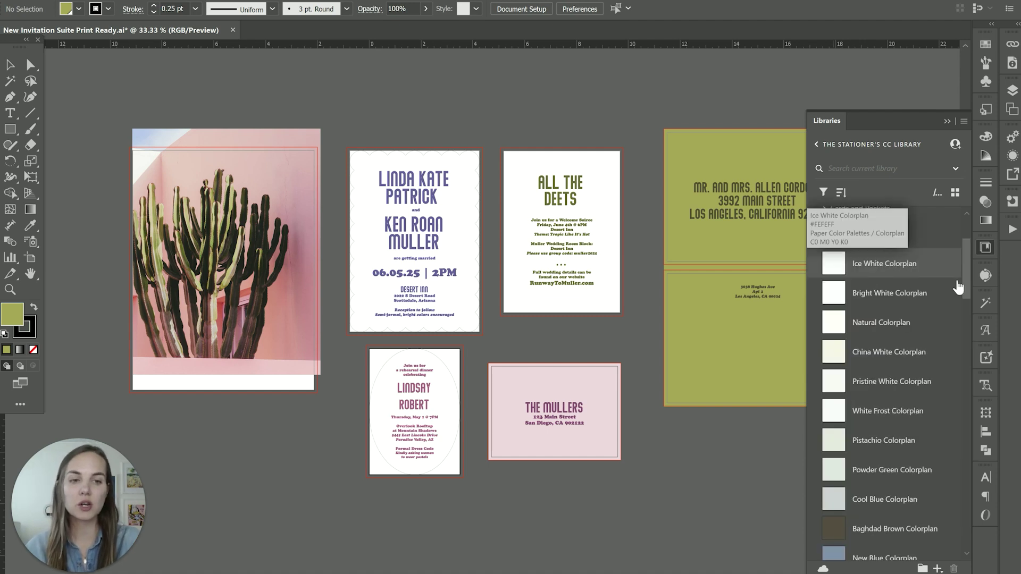
Search the current library for "mist" and examine the matching paper colors and their palette locations
left_click(884, 169)
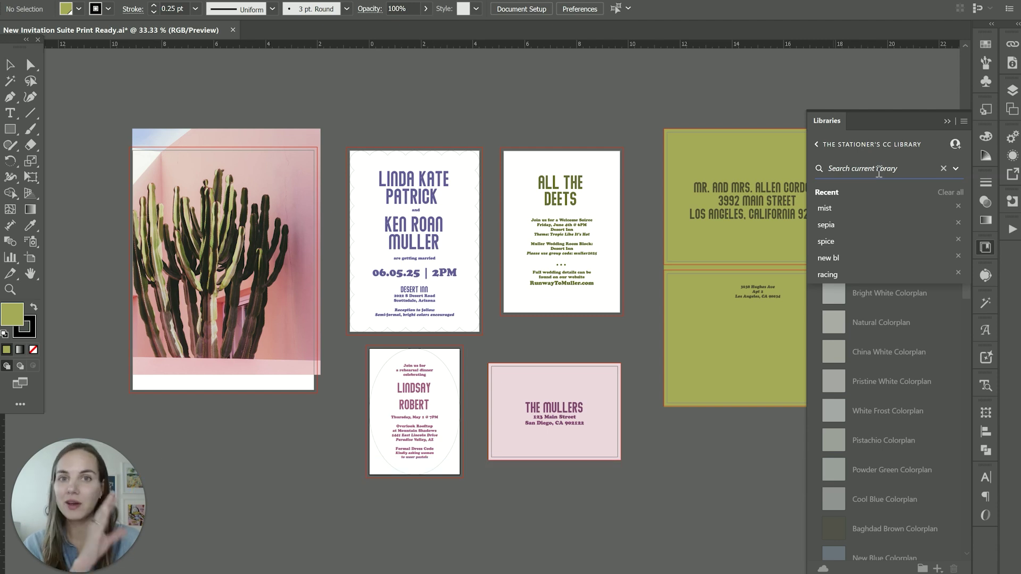
type("mist")
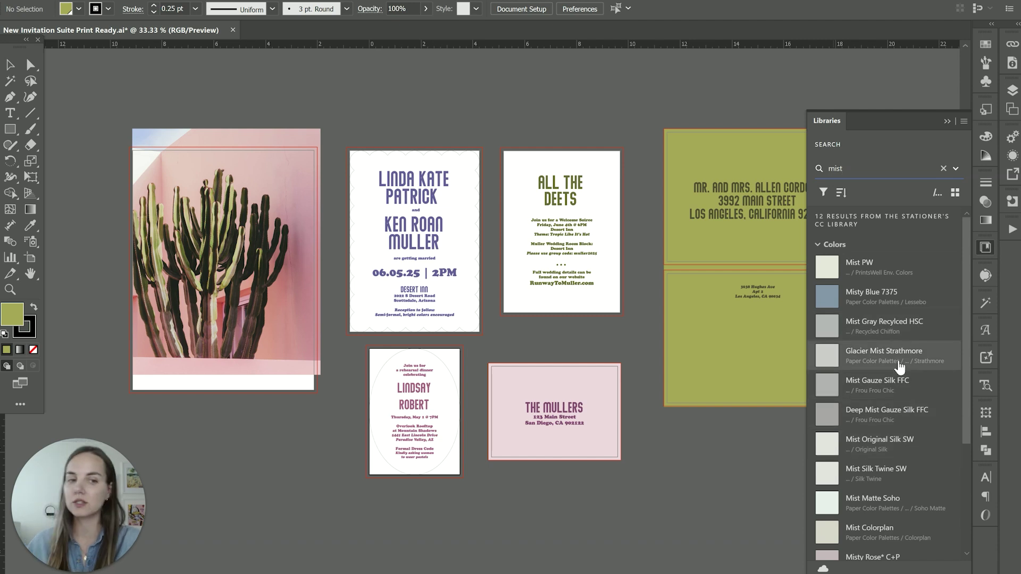
mouse_move(851, 269)
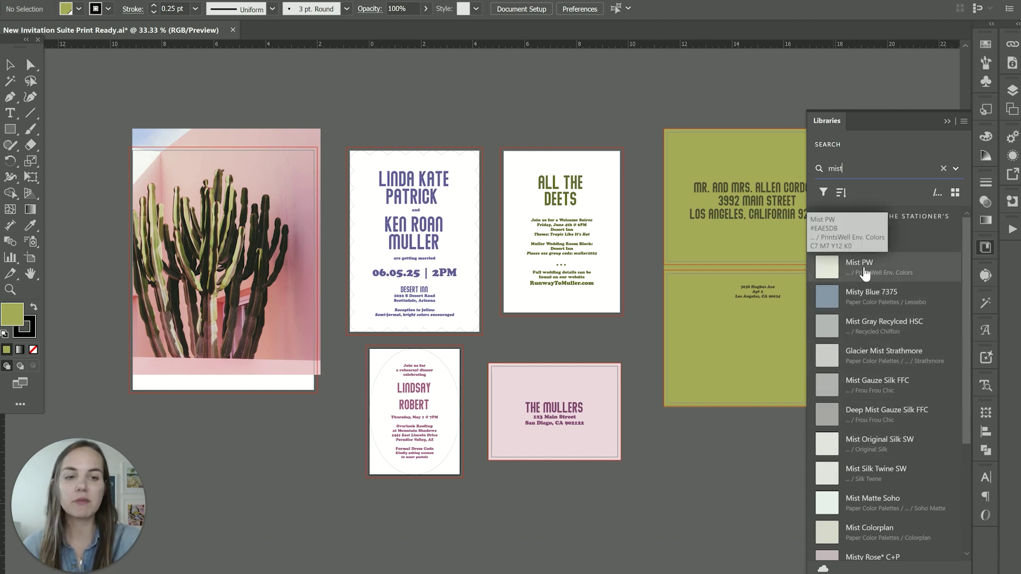
mouse_move(919, 323)
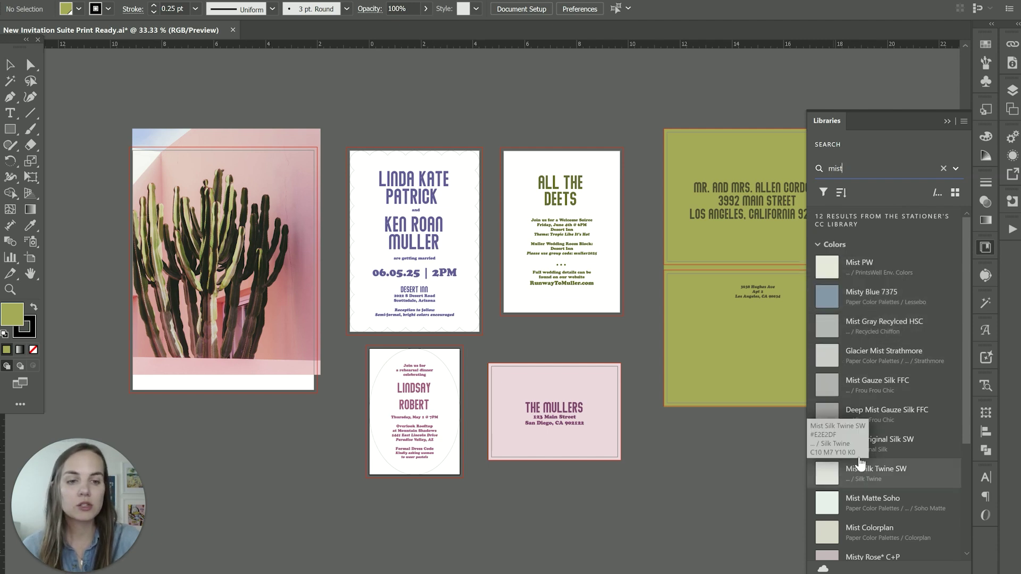
scroll(872, 412, "down", 6)
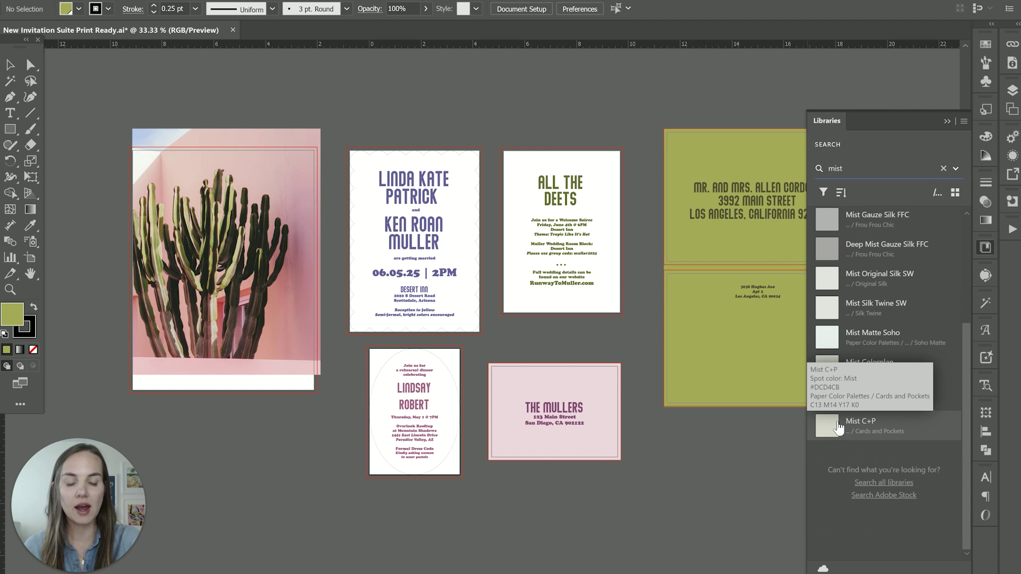
scroll(836, 418, "up", 5)
scroll(861, 345, "down", 5)
mouse_move(866, 326)
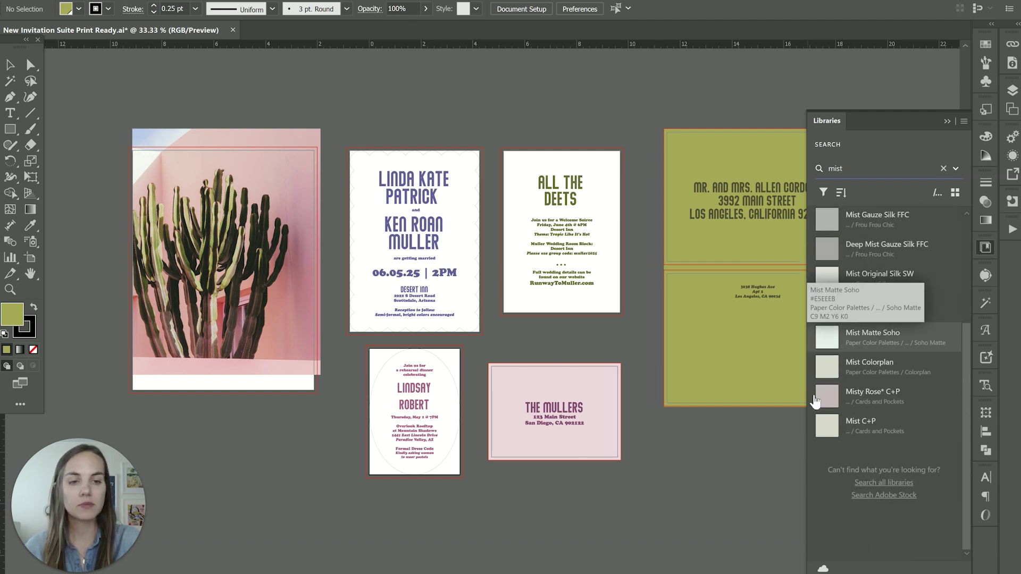
Go to the Cards and Pockets palette from the Misty Rose* C+P result and examine its paper colors and color values
left_click(878, 402)
scroll(900, 365, "down", 3)
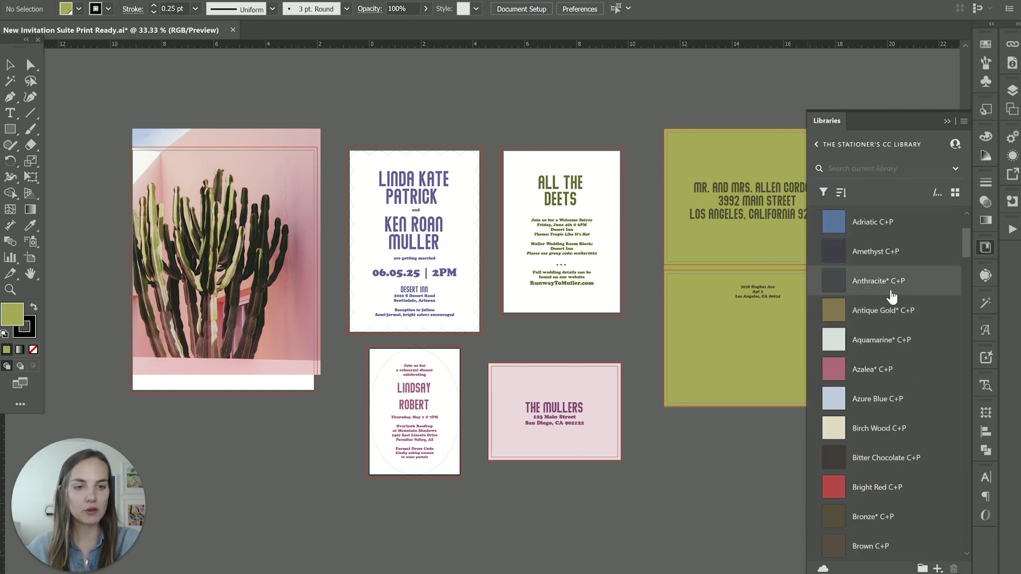
mouse_move(891, 285)
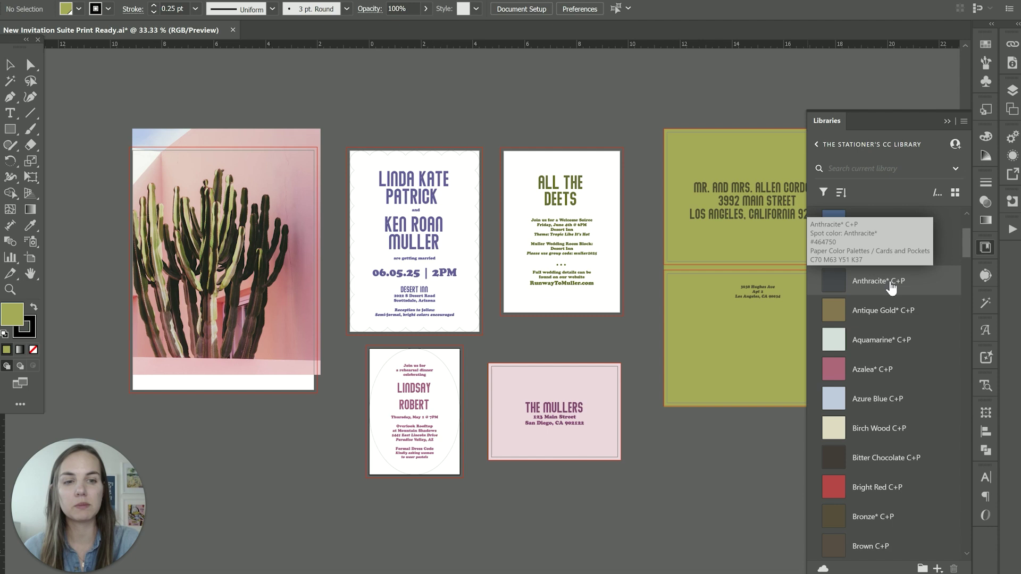
scroll(896, 307, "down", 2)
scroll(898, 309, "down", 5)
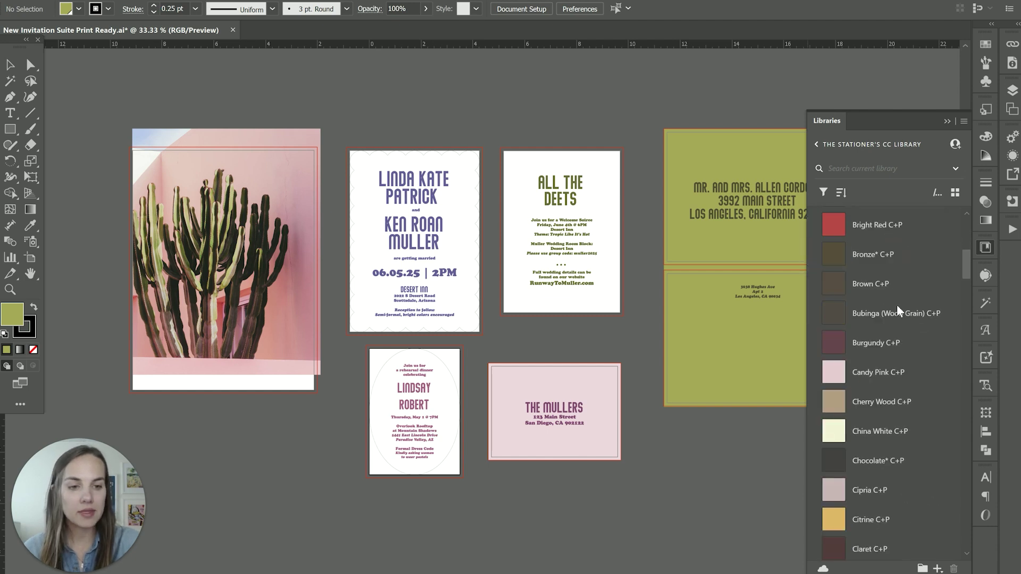
scroll(899, 335, "down", 4)
scroll(898, 333, "down", 5)
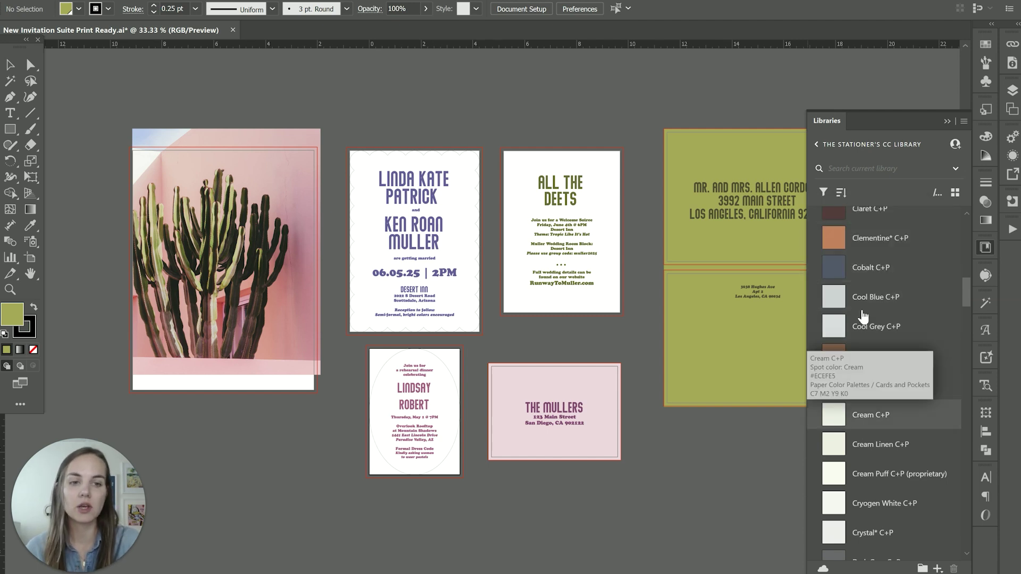
mouse_move(872, 452)
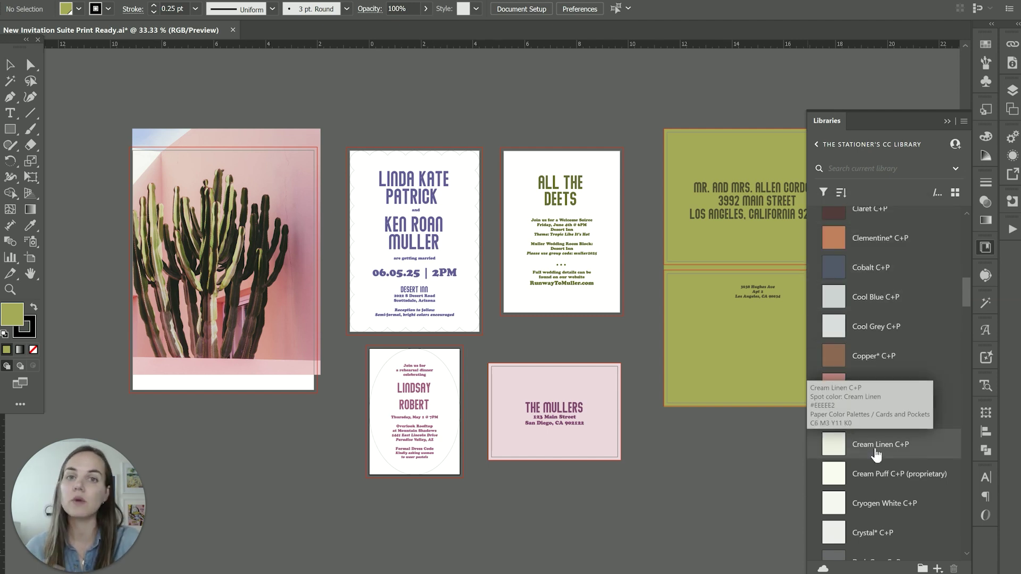
mouse_move(883, 391)
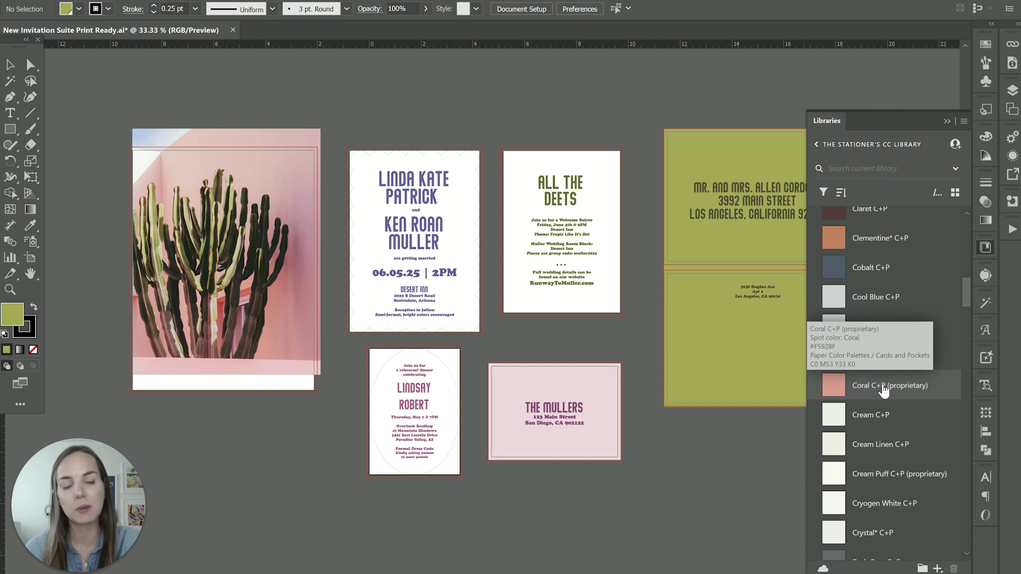
scroll(884, 387, "up", 10)
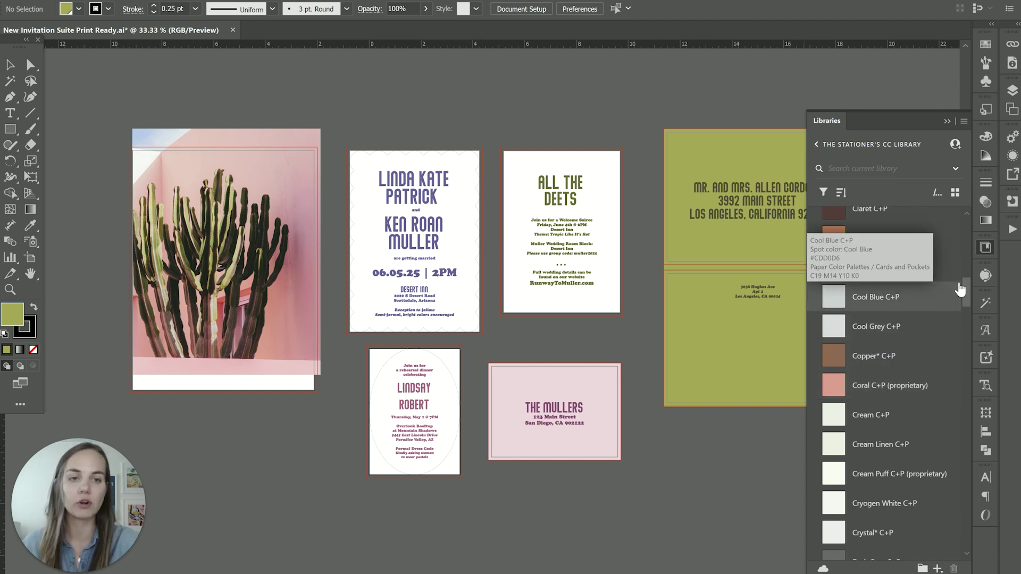
Fill the green envelope background rectangle with the Adriatic C+P color from the Cards and Pockets palette
left_click(709, 153)
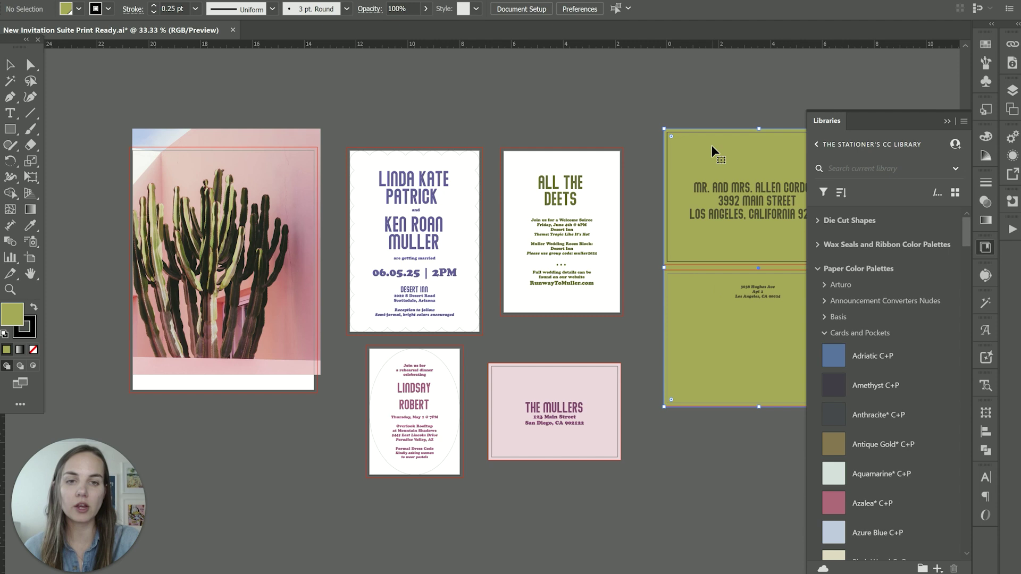
scroll(692, 219, "right", 5)
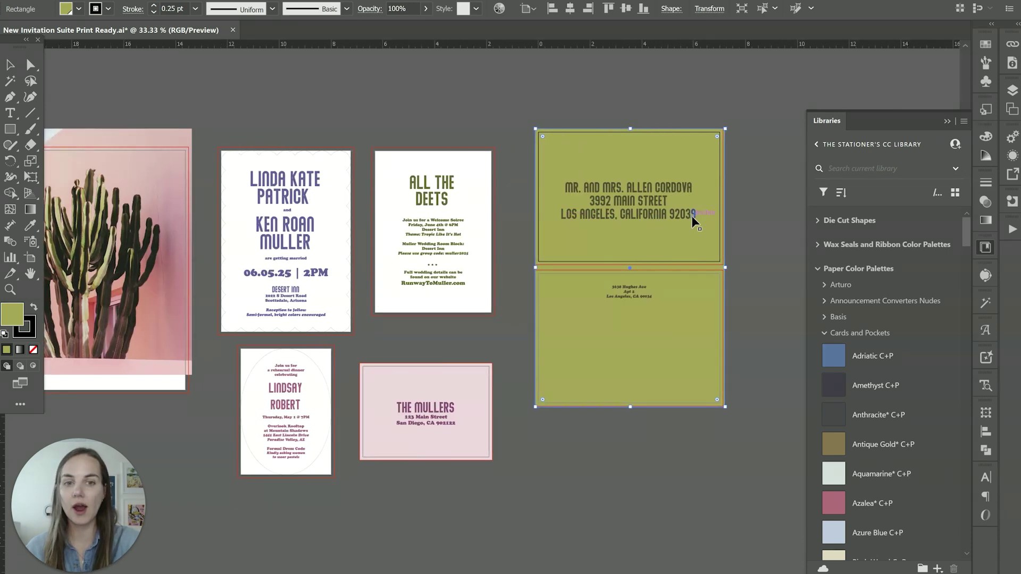
left_click(834, 356)
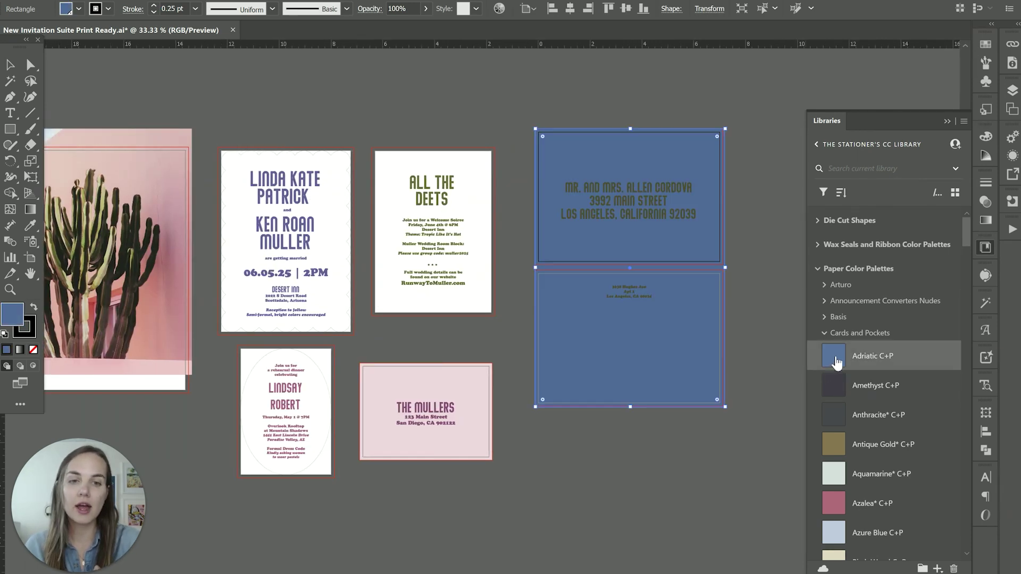
left_click(763, 289)
Check the document's fill swatches for the Adriatic color, undo the envelope's recoloring, and deselect the rectangle
left_click(79, 9)
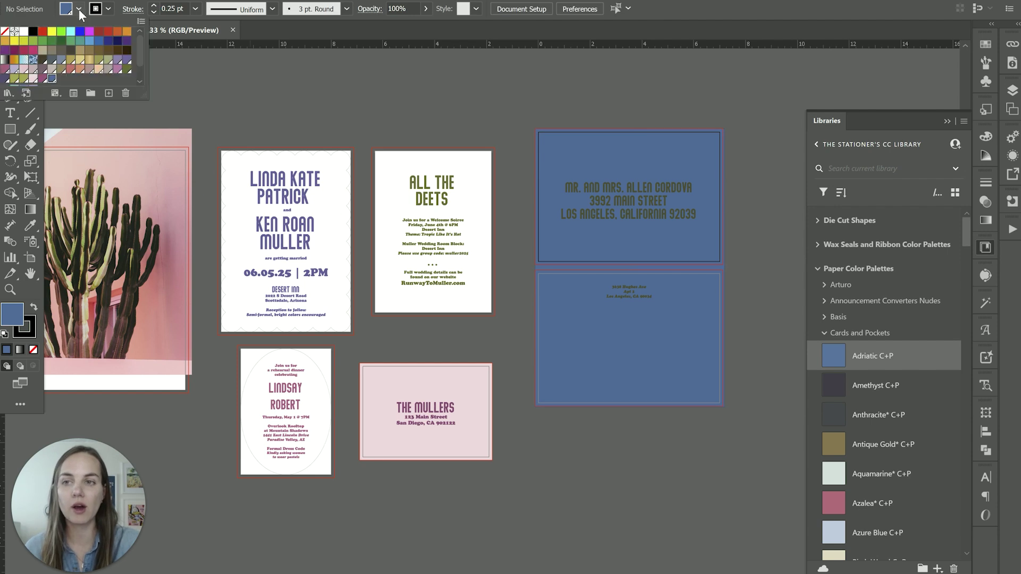
left_click(51, 79)
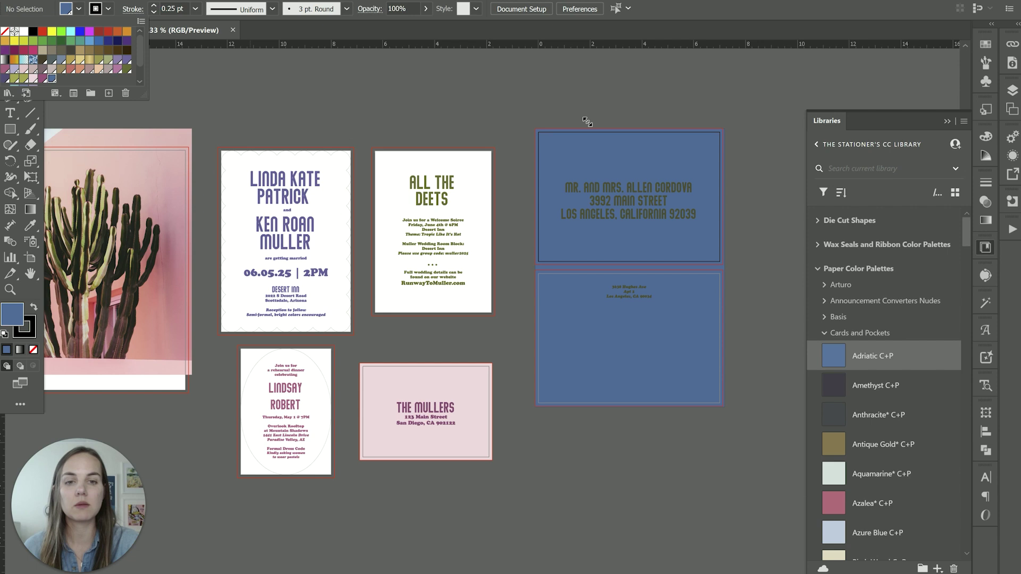
key("ctrl+z")
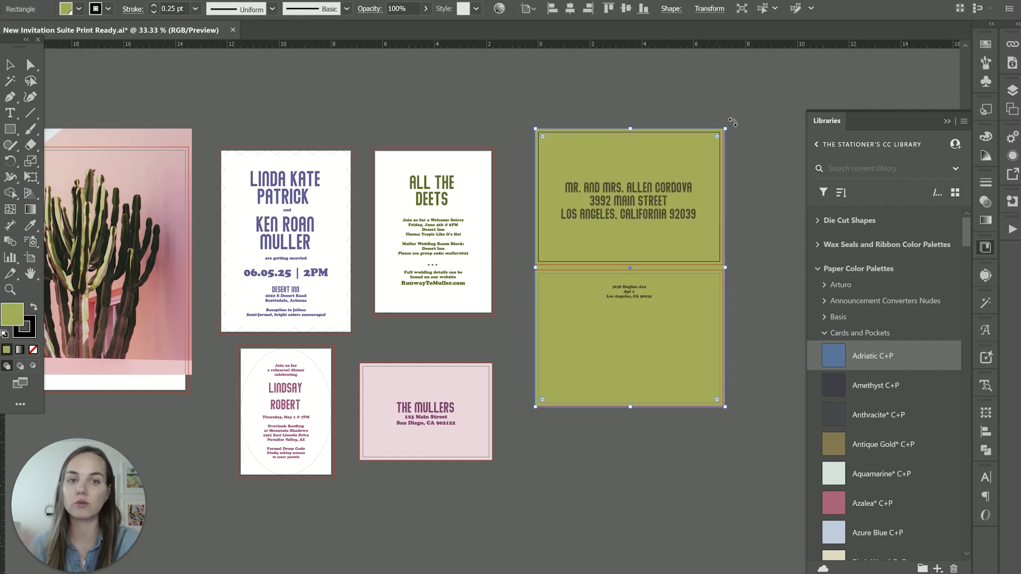
left_click(752, 145)
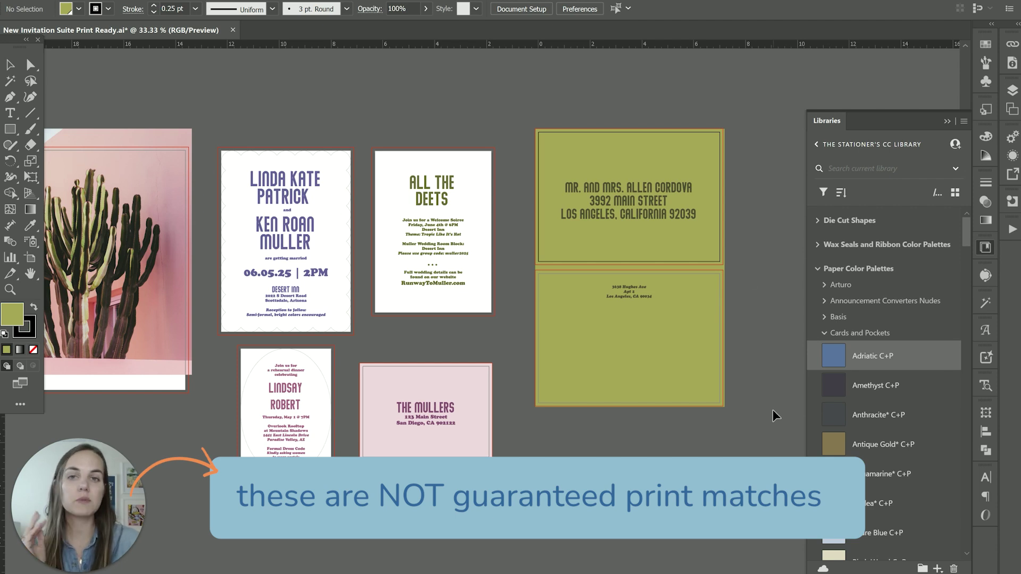
Delete the green envelope background rectangle to view the address text alone, and undo the deletion
left_click(700, 132)
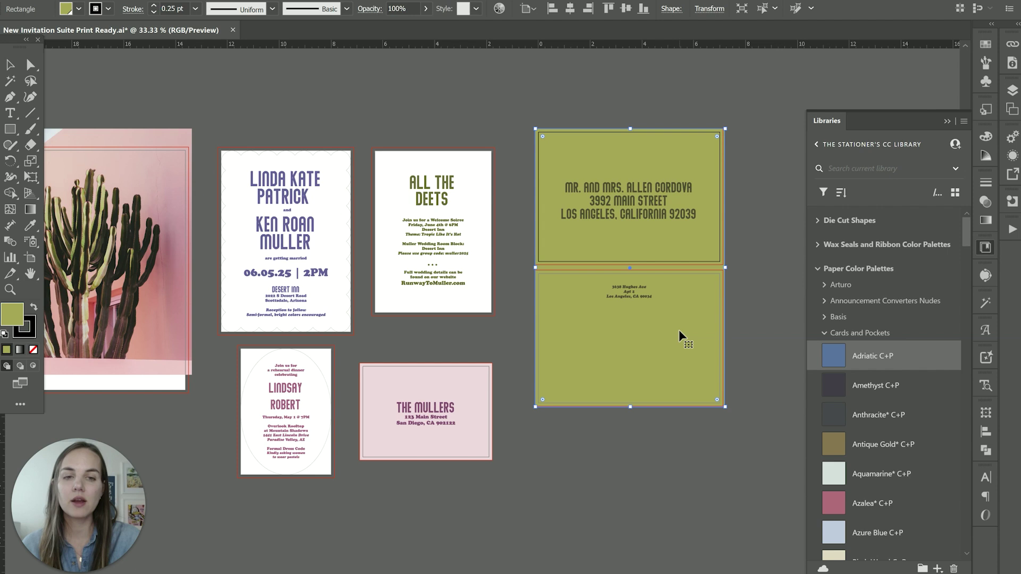
scroll(678, 330, "up", 1)
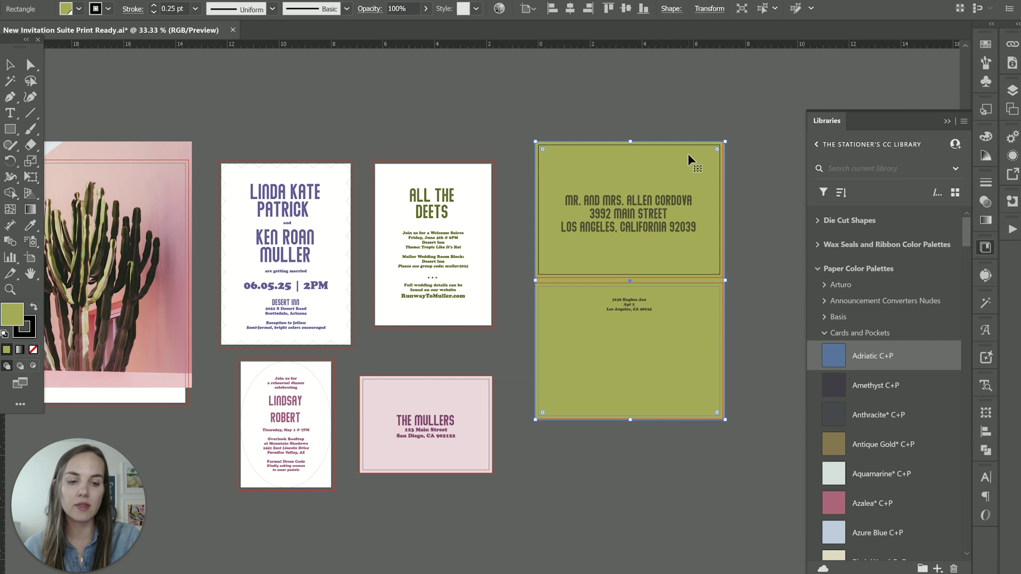
key("Delete")
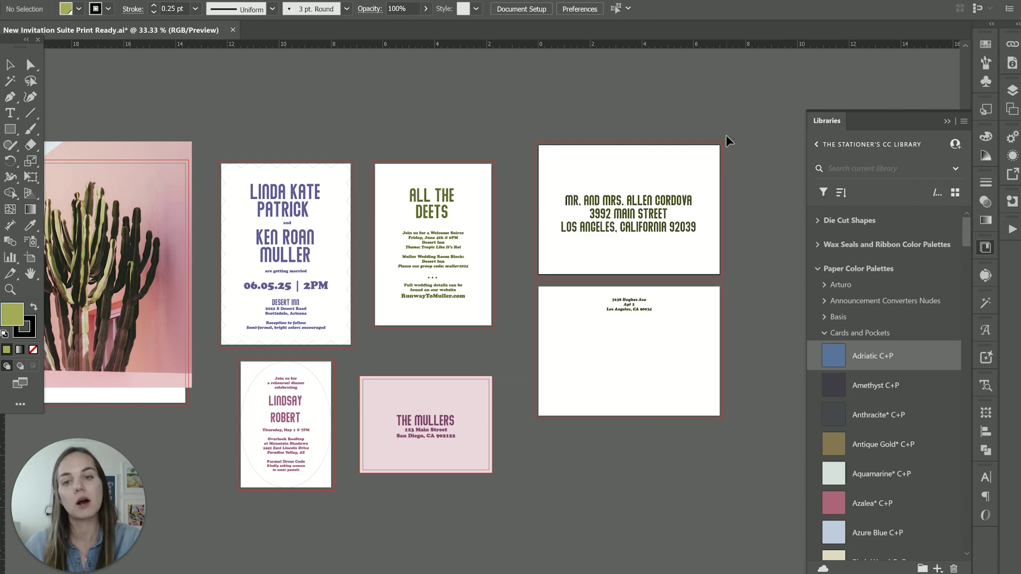
key("ctrl+z")
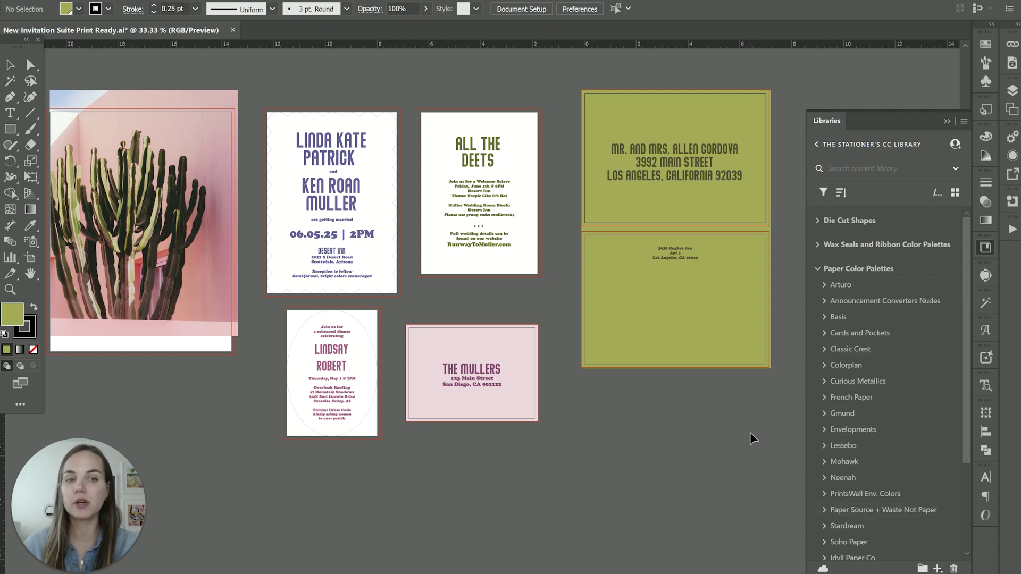
Collapse Paper Color Palettes and expand the Die Cut Shapes group in the library
left_click(818, 268)
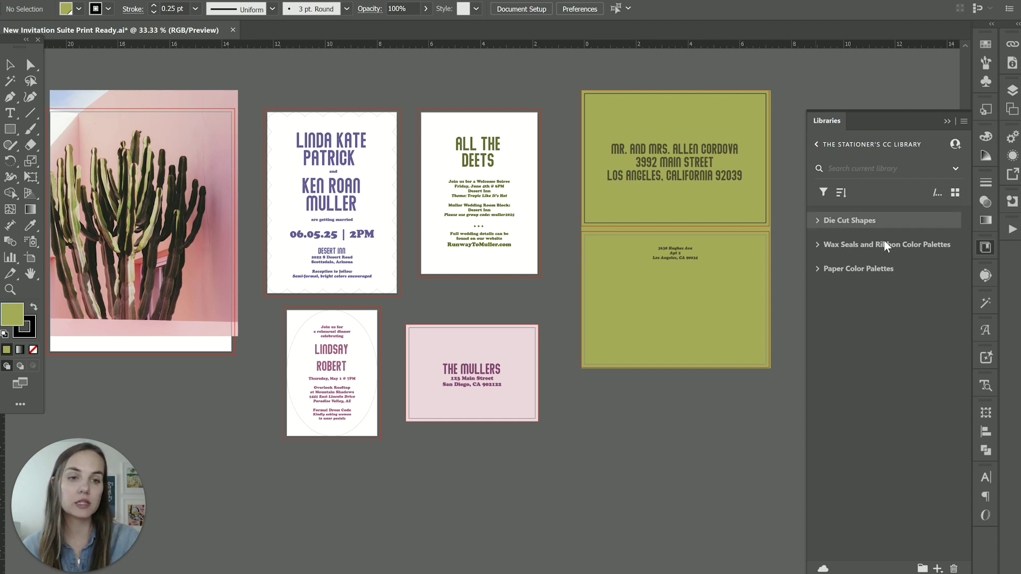
left_click(819, 221)
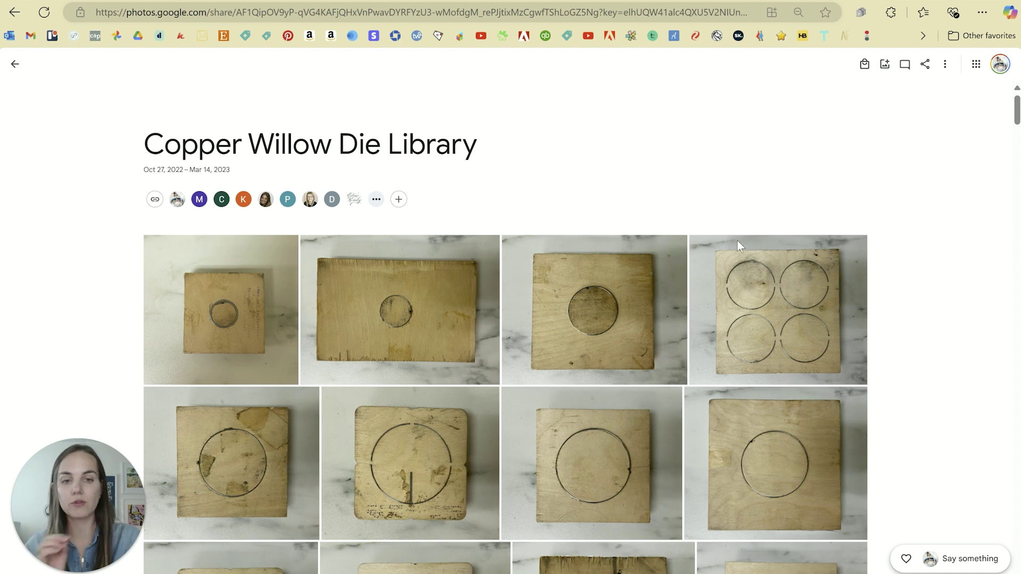
Look through the die photos in the Copper Willow Die Library and check the image link item under Copper Willow Standard Dies
scroll(854, 262, "down", 5)
scroll(855, 263, "down", 5)
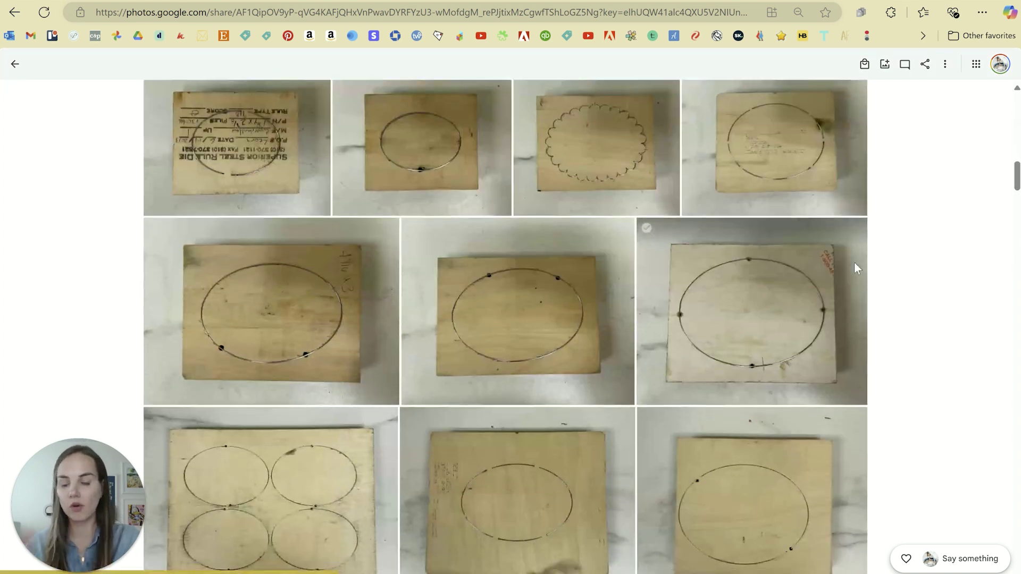
scroll(854, 262, "down", 2)
scroll(854, 263, "up", 2)
scroll(854, 263, "up", 5)
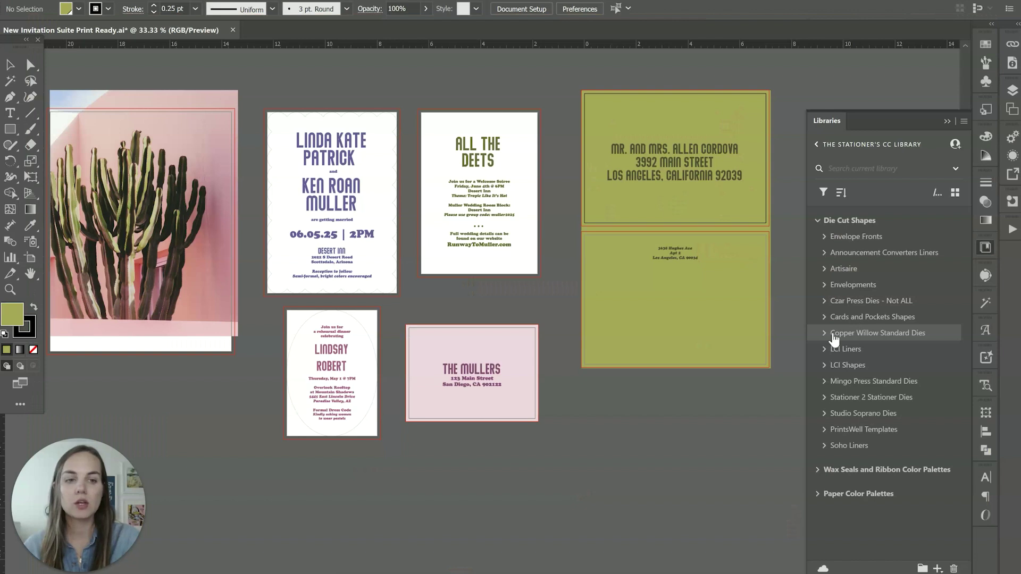
left_click(833, 335)
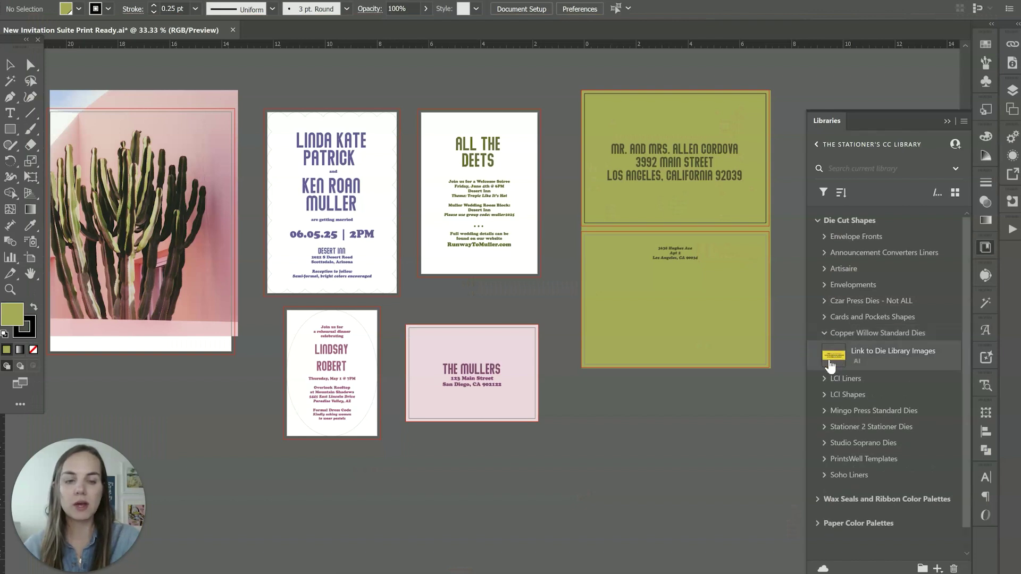
left_click(824, 333)
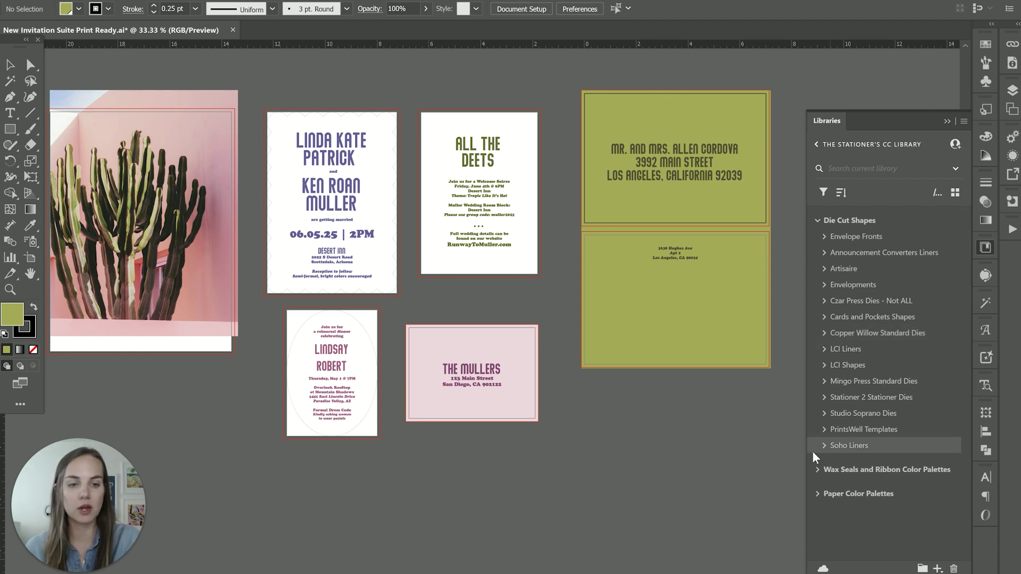
Browse the die shapes in the Studio Soprano Dies group, from the euro liners to the novelty shapes
left_click(825, 414)
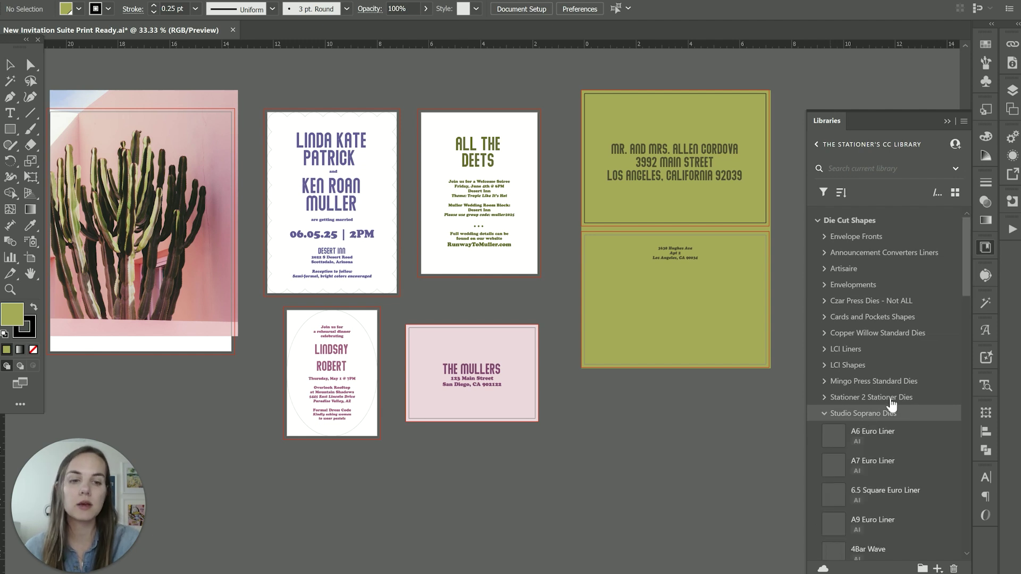
scroll(887, 356, "down", 5)
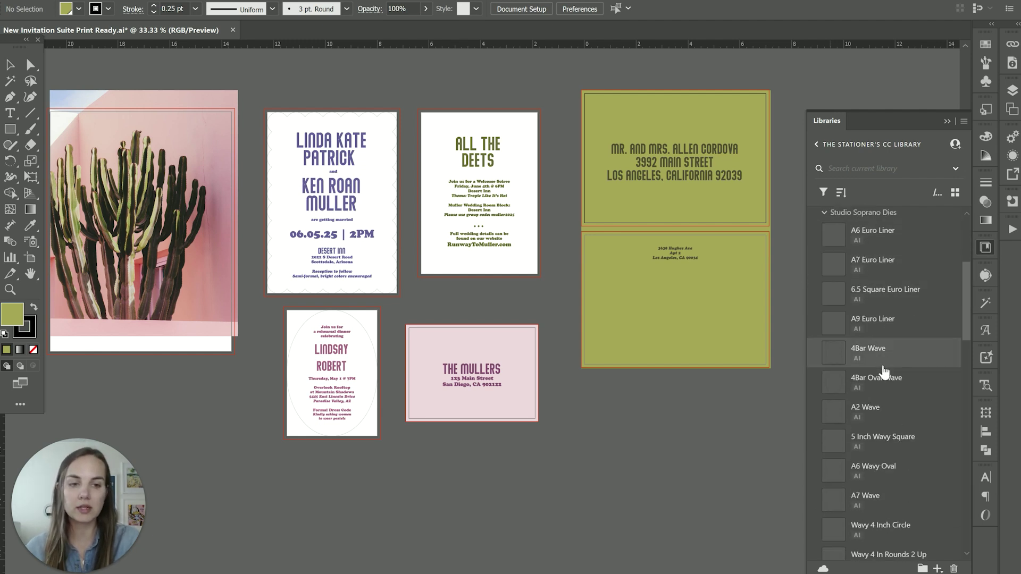
scroll(890, 418, "down", 15)
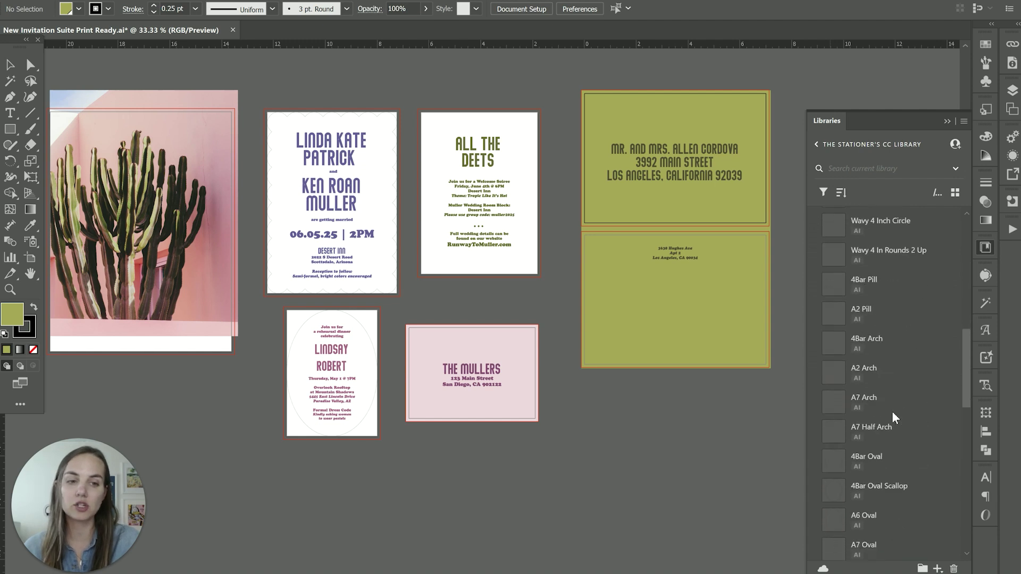
scroll(893, 413, "down", 5)
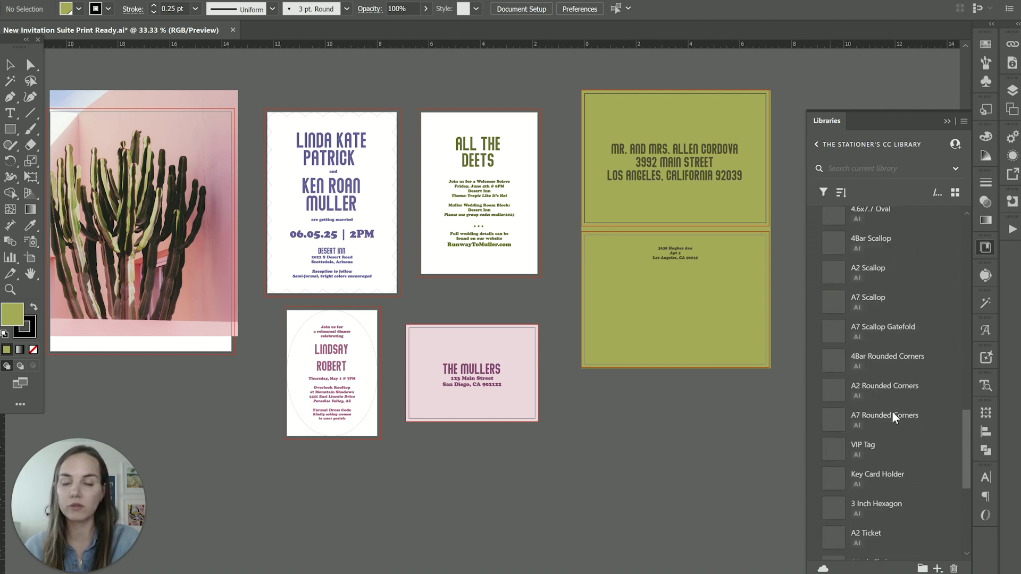
scroll(899, 415, "down", 3)
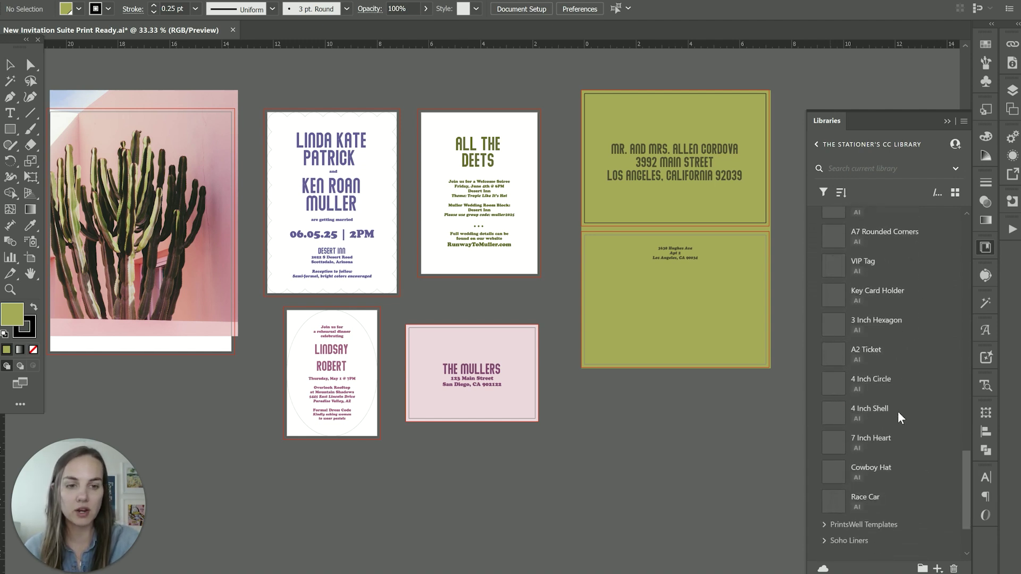
scroll(898, 415, "up", 12)
scroll(898, 415, "up", 8)
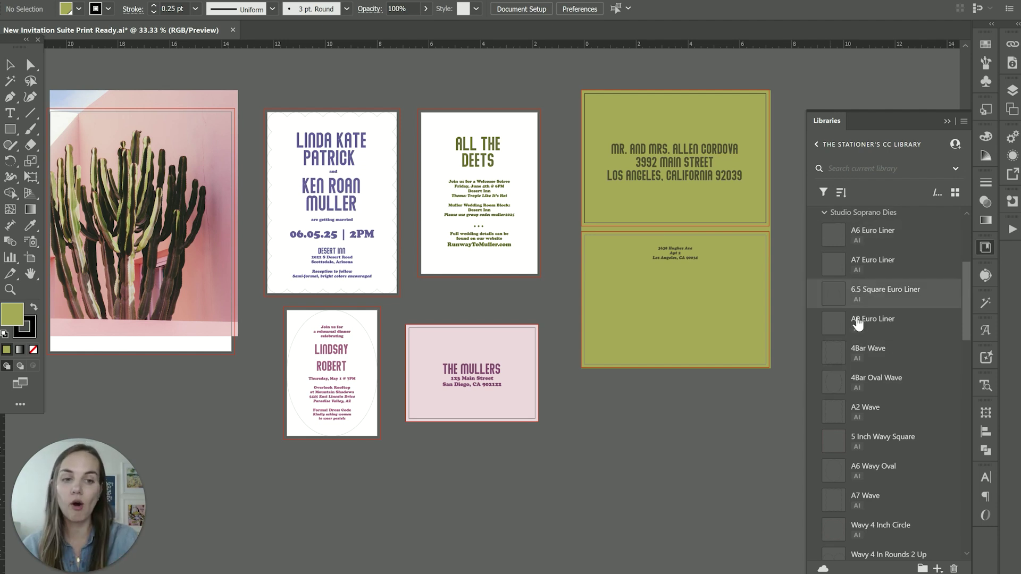
scroll(874, 440, "down", 5)
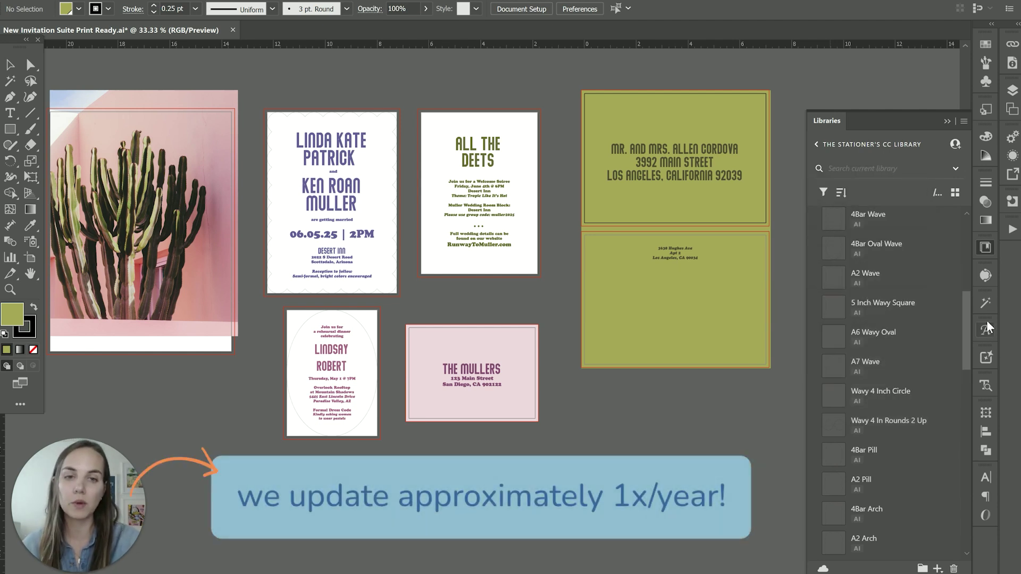
scroll(939, 351, "up", 2)
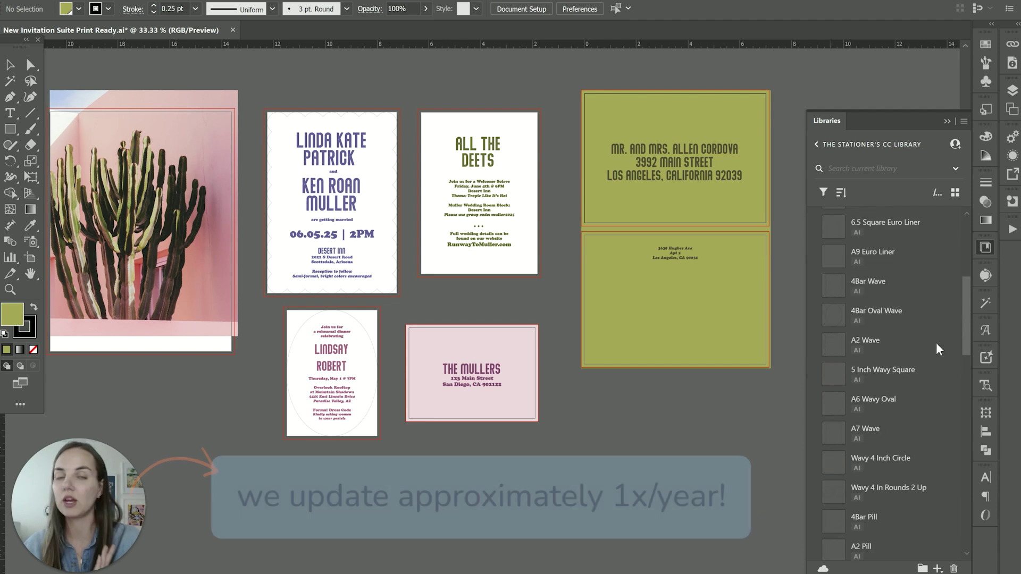
Replace the invitation's existing wavy outline with an unlinked A7 Wave die shape from the library, aligned to the invitation artboard
left_click(381, 122)
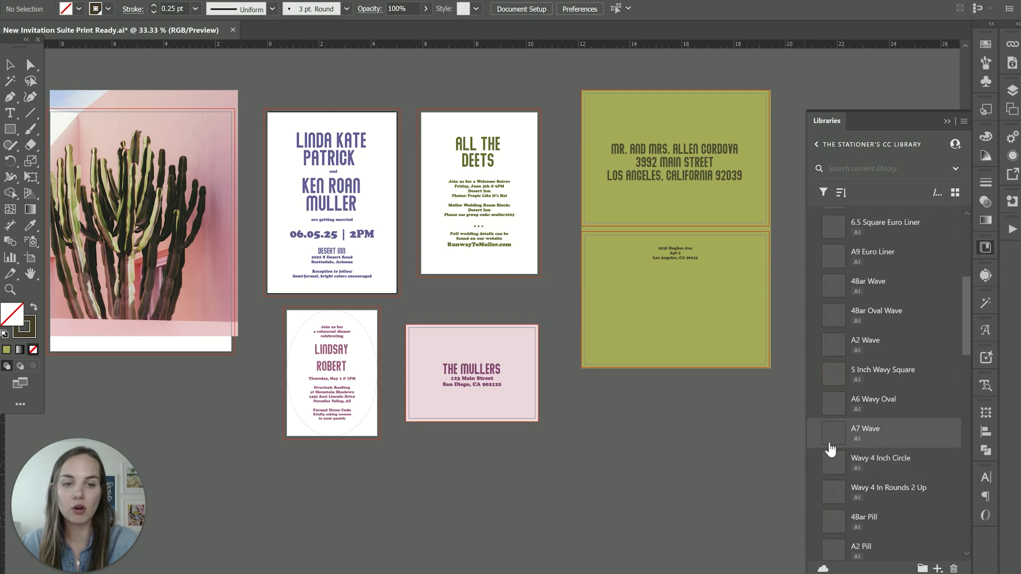
mouse_move(841, 440)
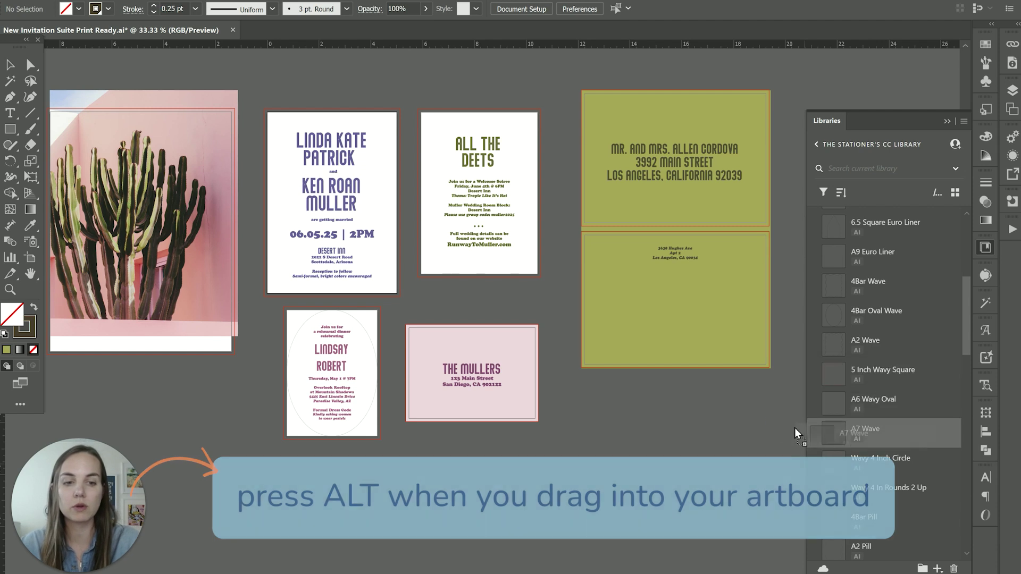
left_click_drag(832, 439, 426, 237)
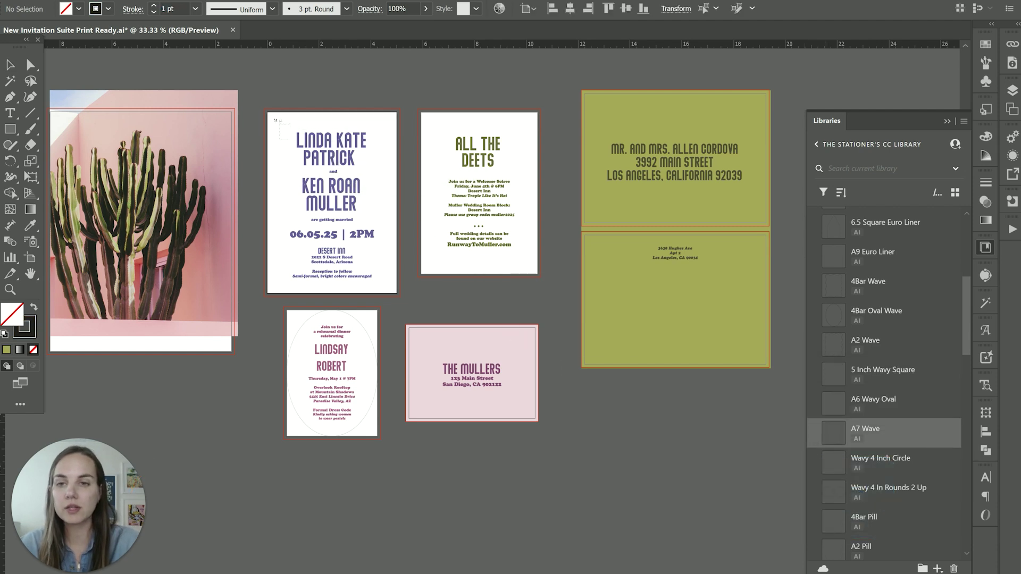
left_click(265, 111)
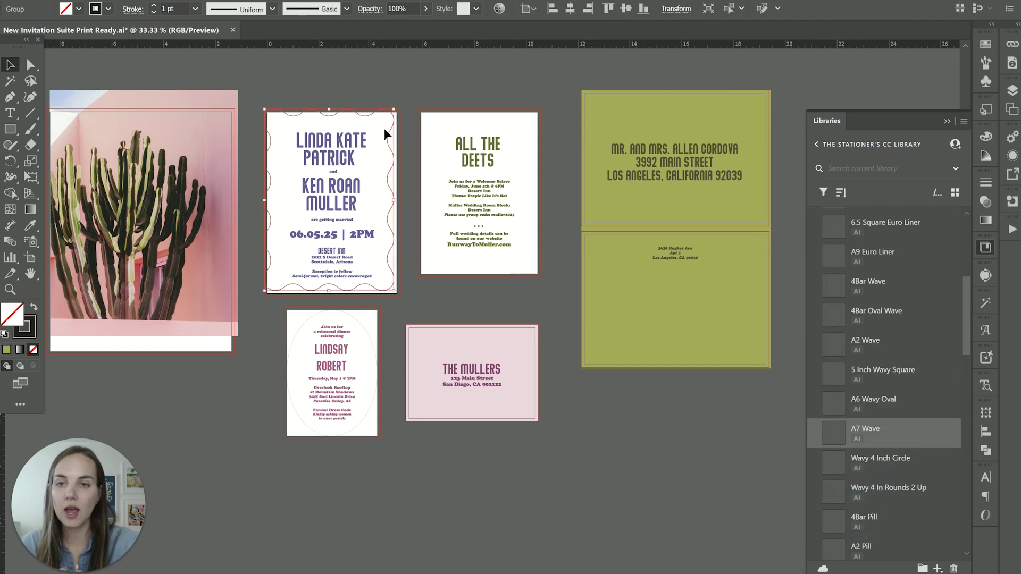
left_click(405, 102)
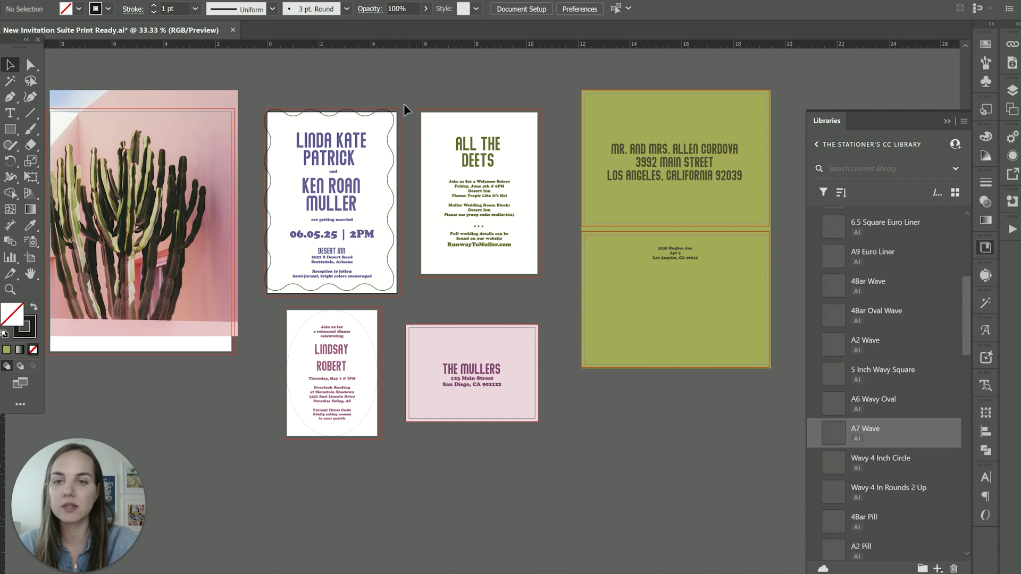
left_click_drag(395, 118, 397, 123)
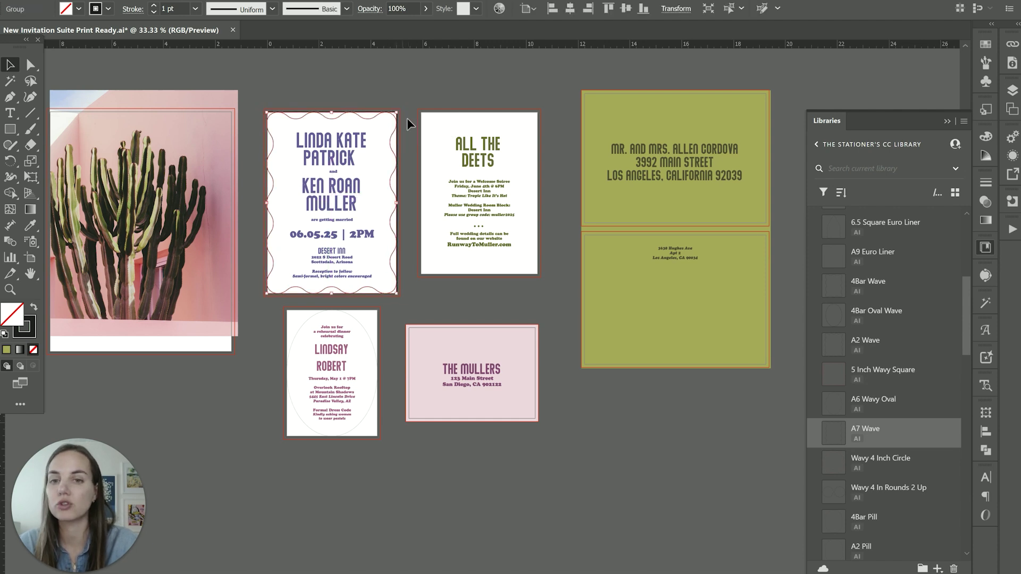
Change the stroke color of the invitation's wave outline to a brown swatch
left_click(108, 9)
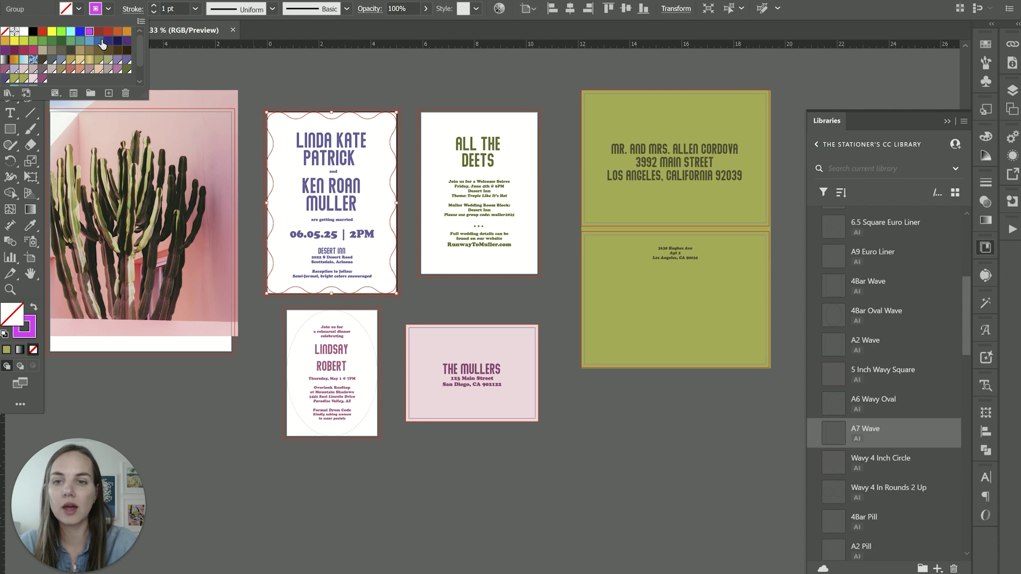
left_click(117, 51)
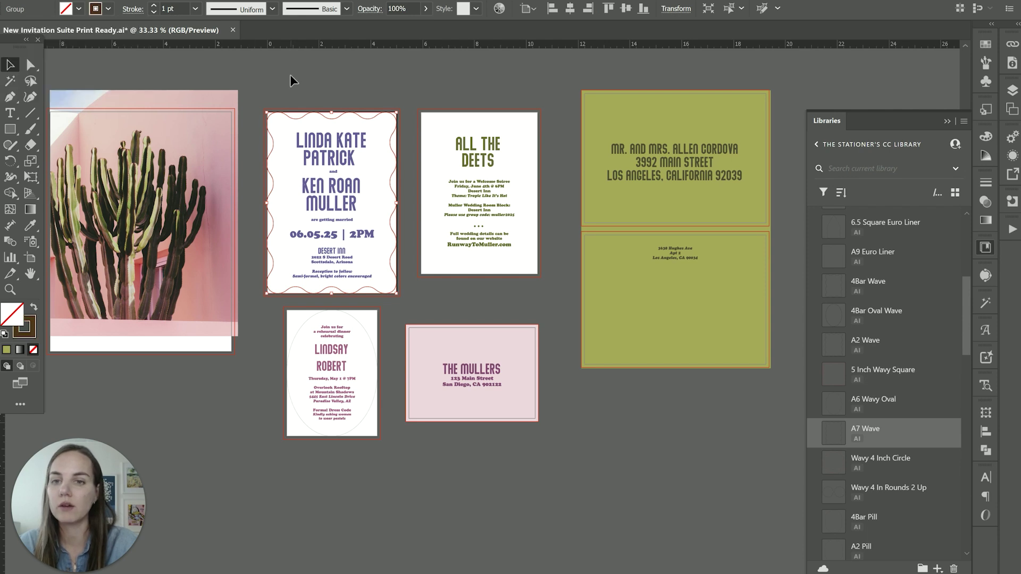
Thicken the invitation's wave outline to 6 pt as a test, and set its stroke weight to 0.25 pt
left_click(154, 5)
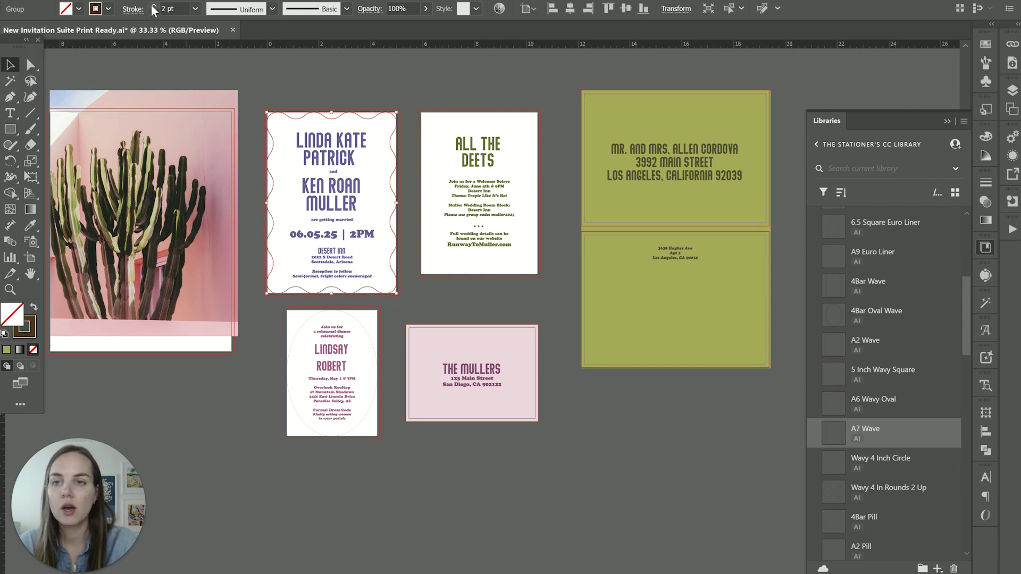
left_click(153, 5)
left_click(154, 5)
left_click(154, 5)
left_click(153, 5)
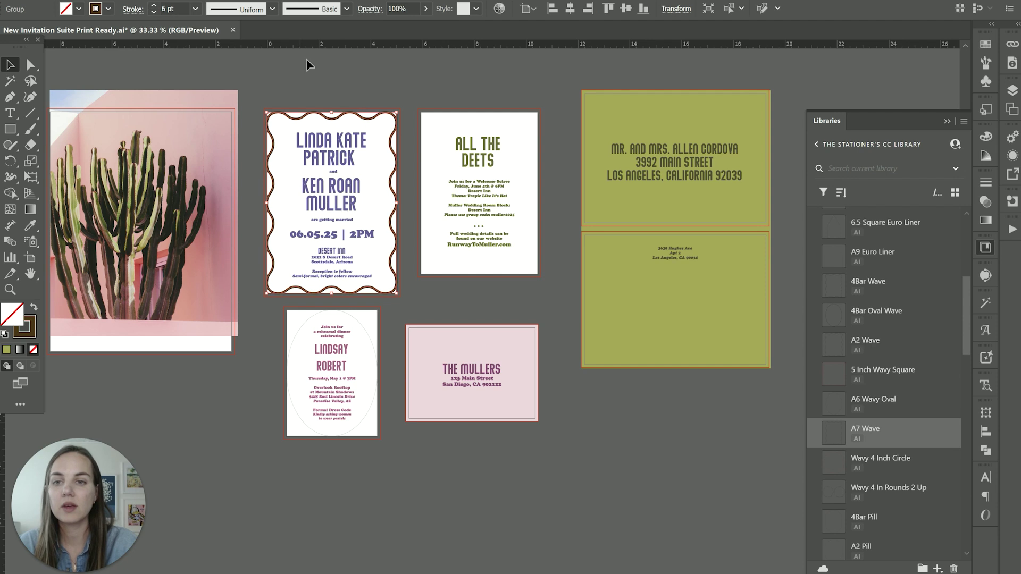
left_click(194, 10)
left_click(198, 24)
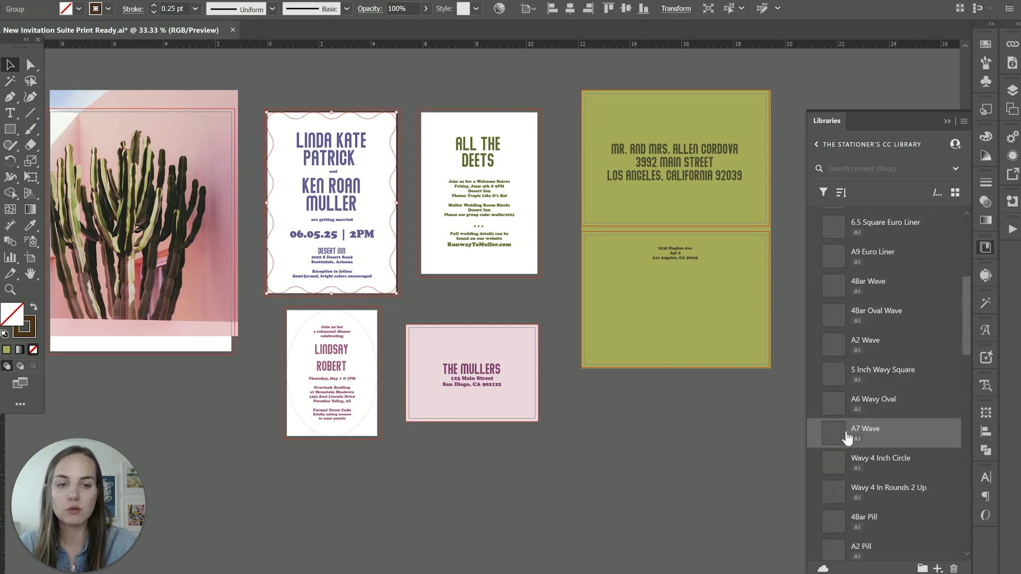
Place the A7 Wave die shape as a linked file between the cactus artboard and the invitation, and embed it
left_click_drag(849, 429, 231, 151)
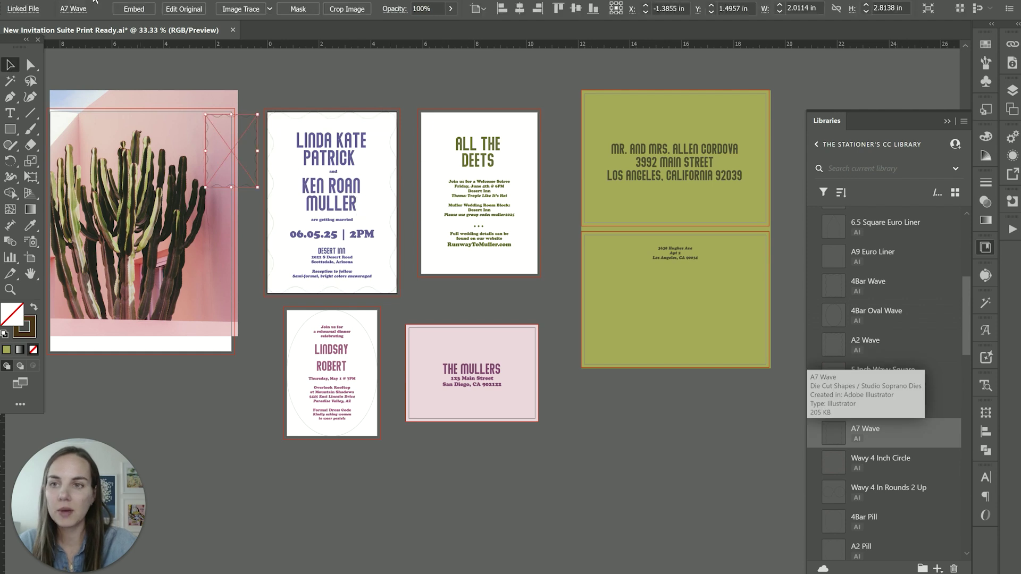
left_click(134, 9)
Ungroup the embedded A7 Wave artwork and release its nested clipping masks
right_click(250, 152)
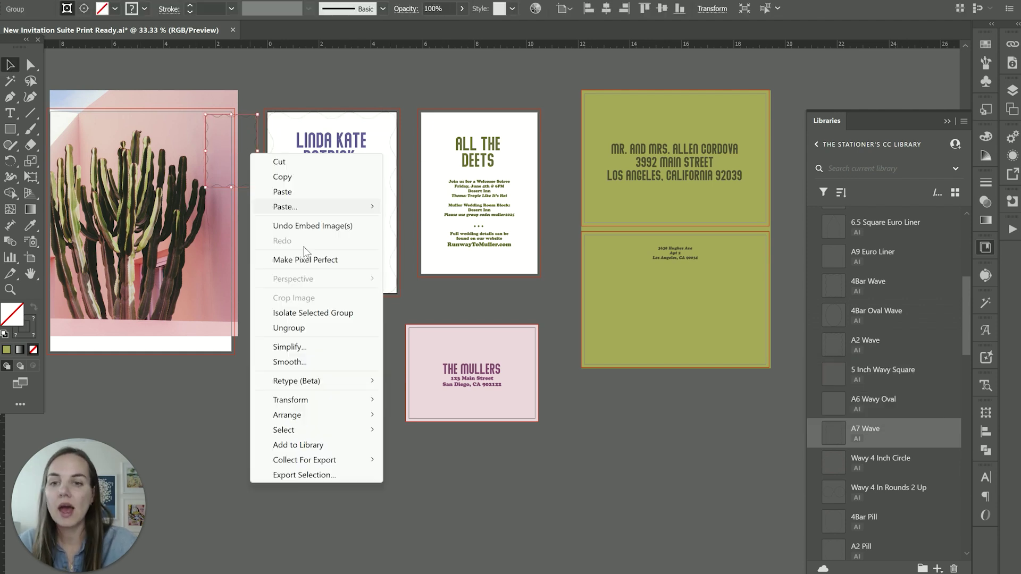
left_click(313, 327)
right_click(227, 157)
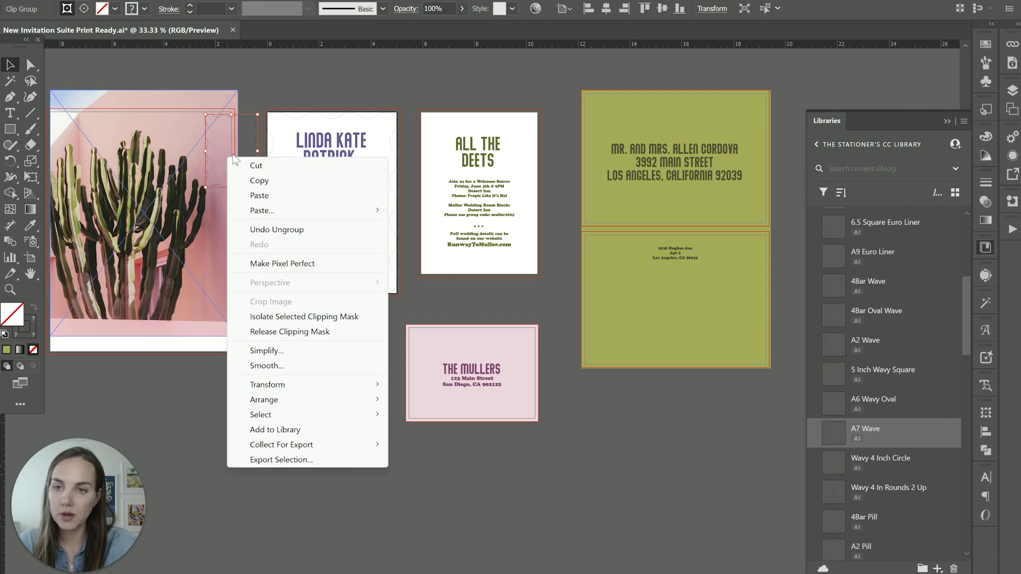
left_click(290, 331)
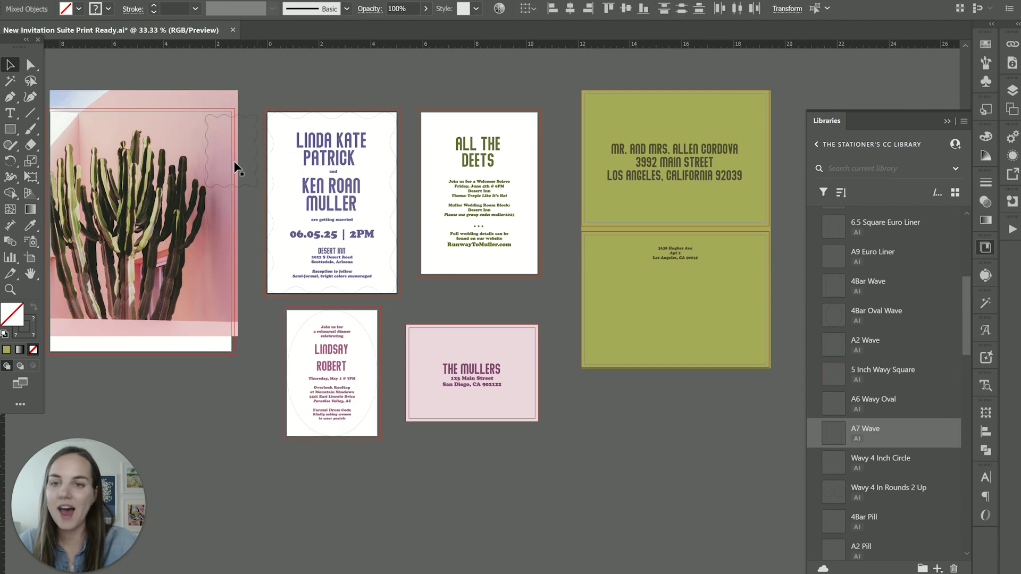
key("ctrl+shift+a")
left_click(241, 117)
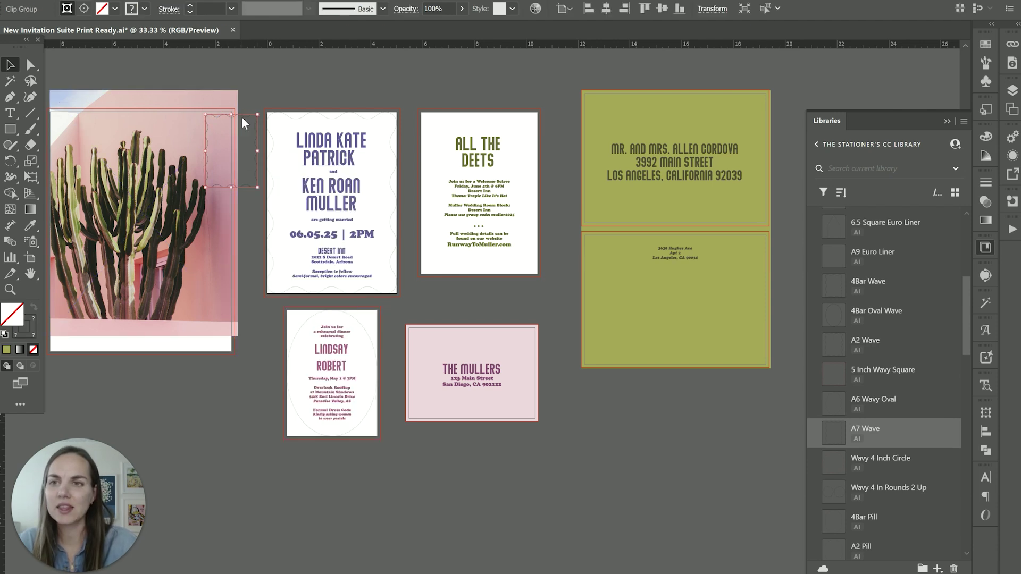
right_click(241, 117)
left_click(305, 292)
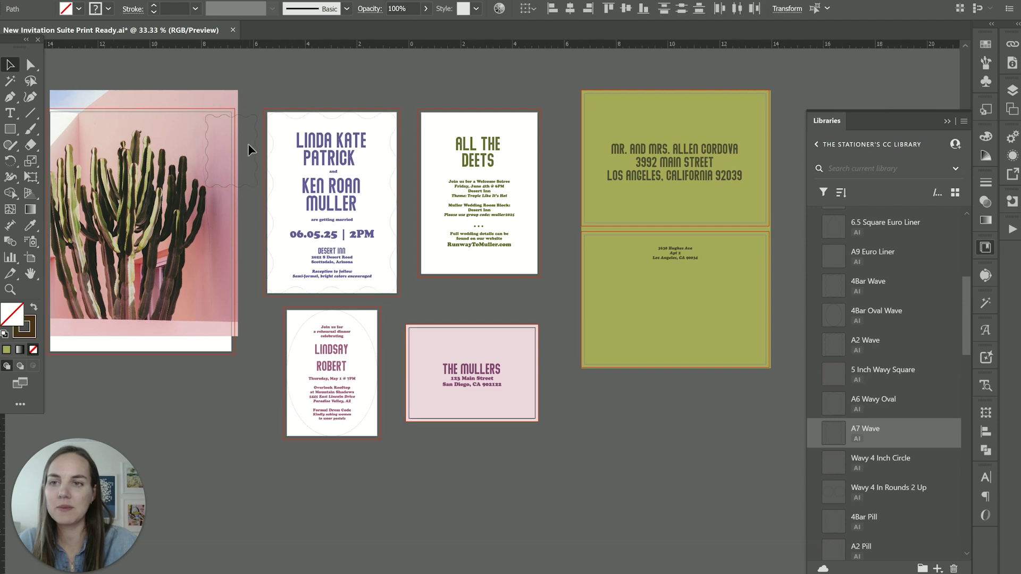
key("ctrl+shift+a")
Separate the invisible leftover clipping paths from the embedded wave shape and delete them
left_click_drag(250, 116, 326, 89)
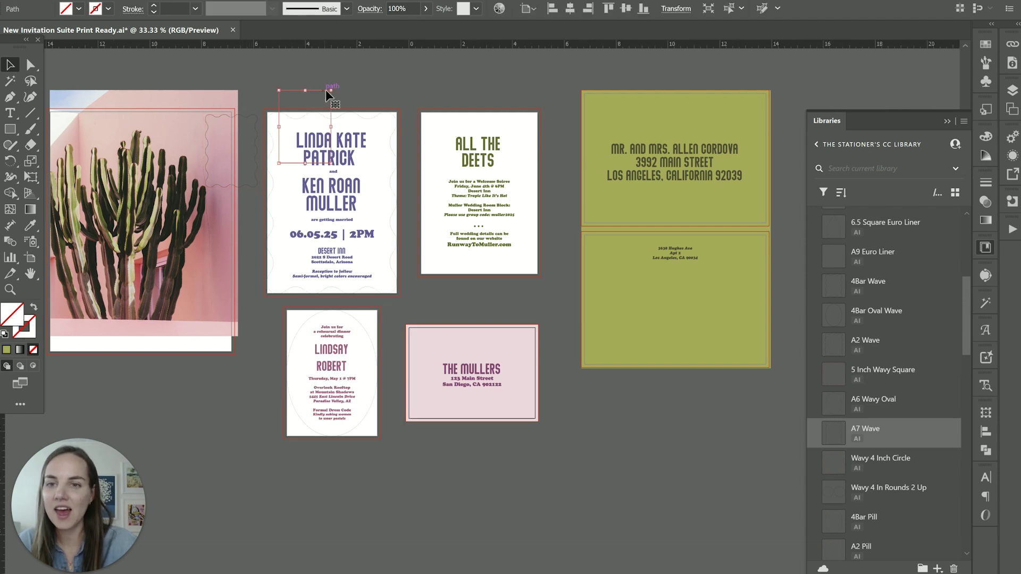
key("ctrl+z")
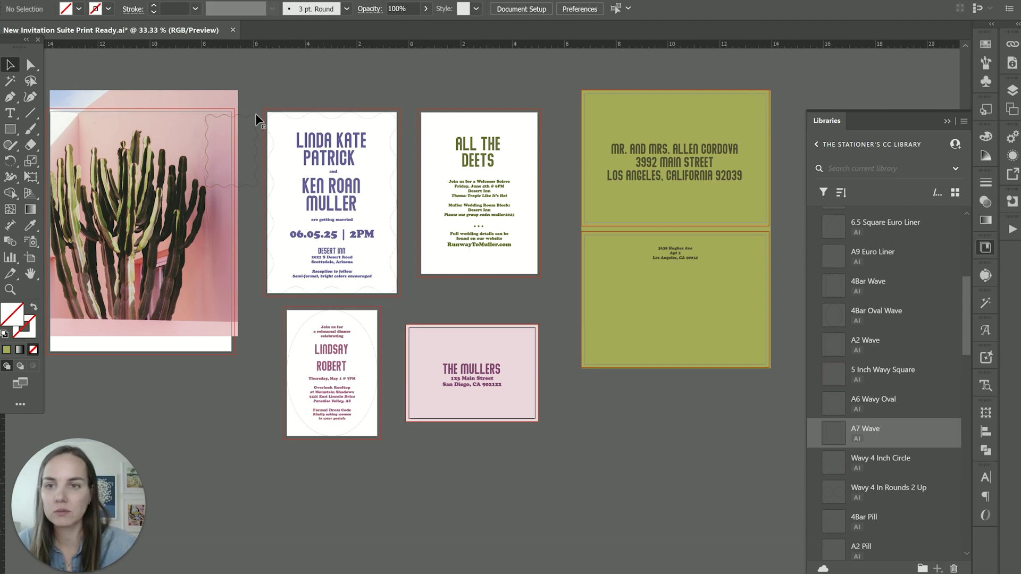
left_click(256, 113)
right_click(255, 113)
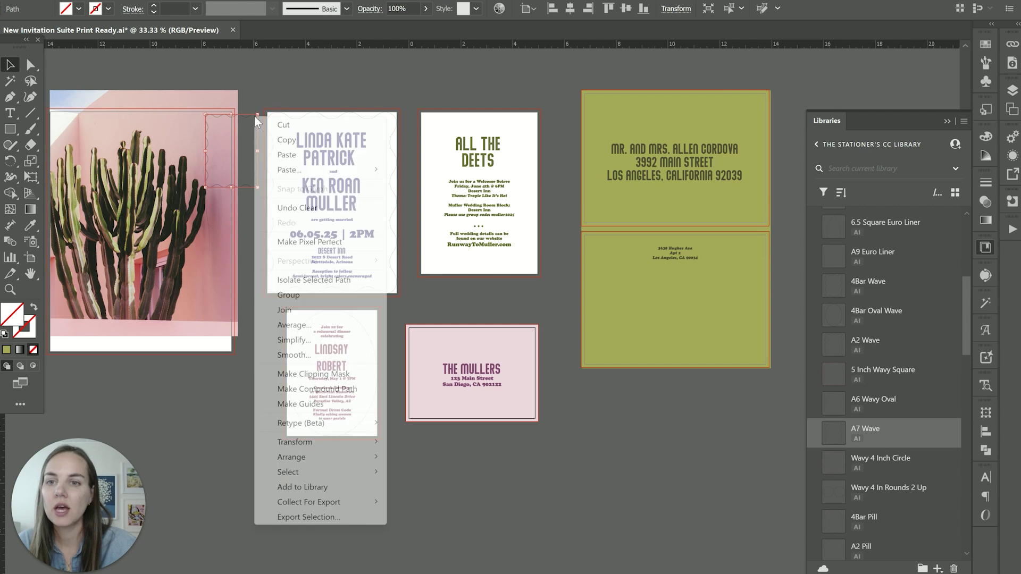
left_click(244, 164)
mouse_move(241, 114)
left_mouse_down()
mouse_move(441, 100)
mouse_move(416, 91)
left_mouse_up()
key("ctrl+z")
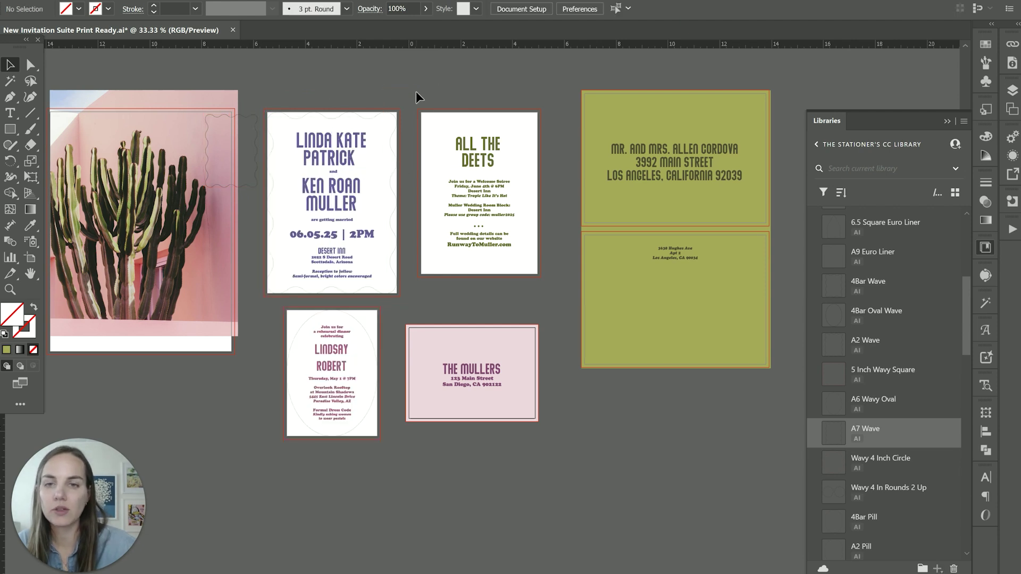
Set the stroke weight of the small wave path beside the invitation to 5 pt
left_click(251, 116)
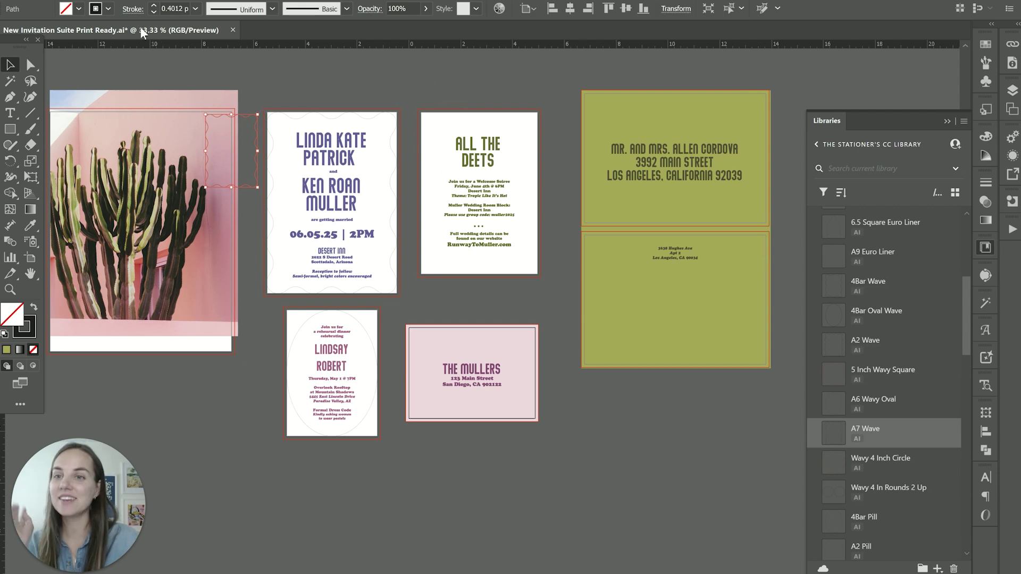
double_click(170, 9)
type("5")
key("Return")
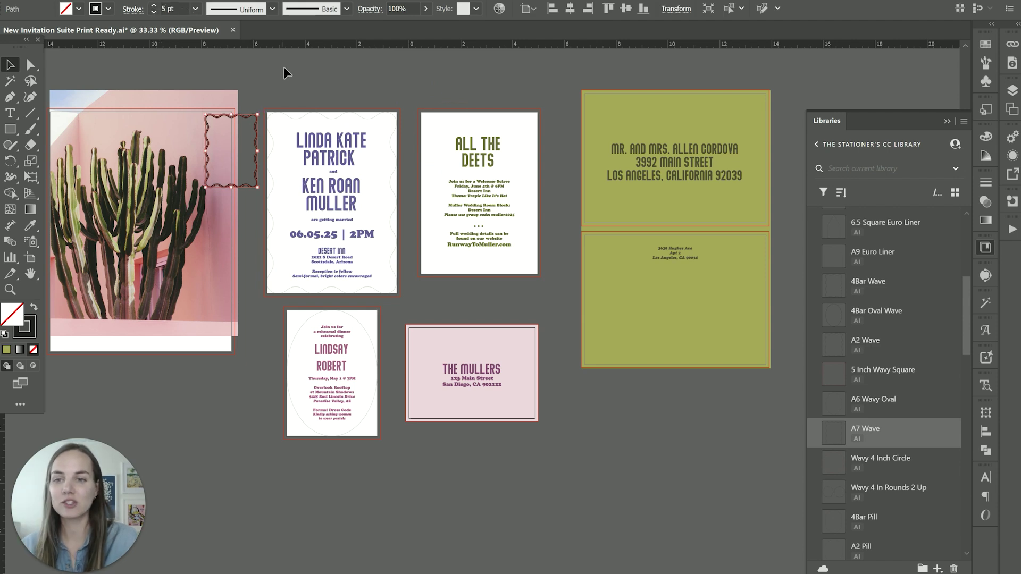
Remove the small practice wave path between the cactus artboard and the invitation
left_click(248, 115)
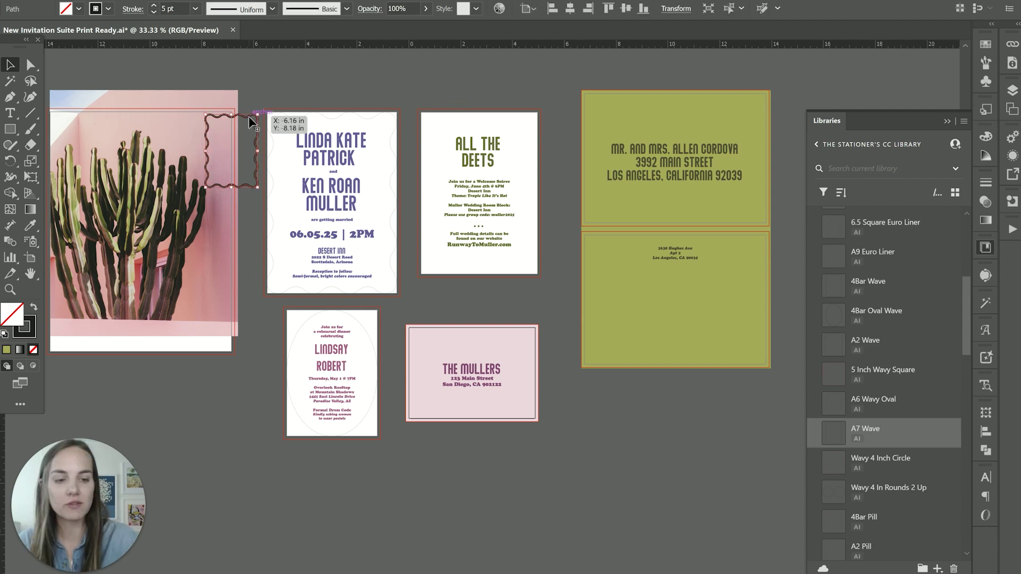
key("ctrl+z")
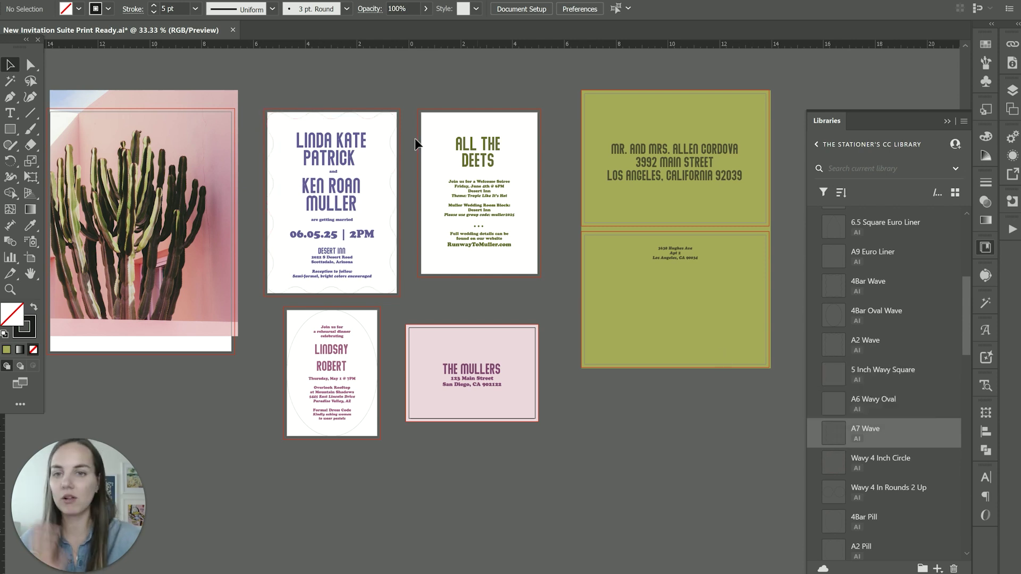
left_click(391, 144)
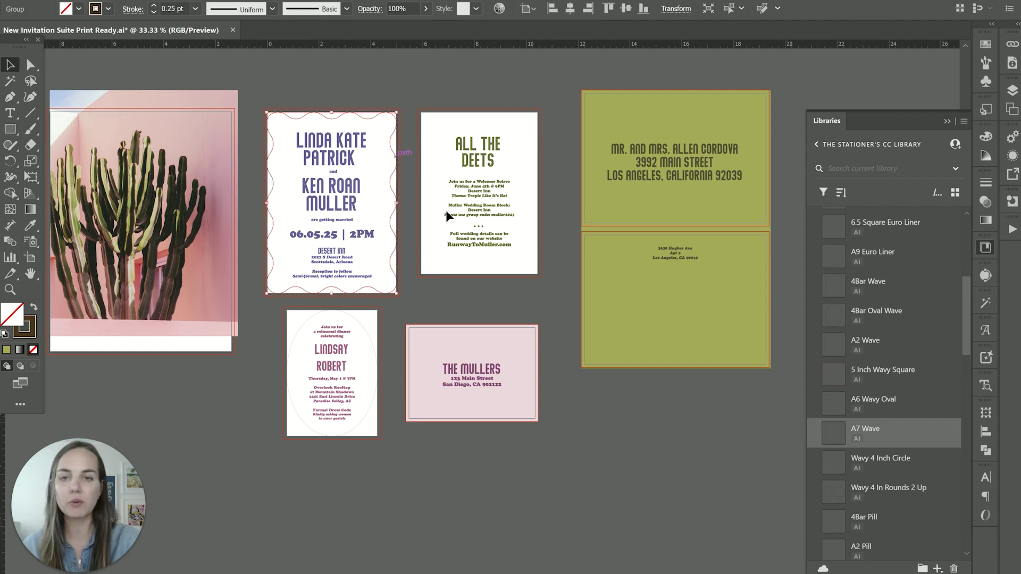
left_click(564, 283)
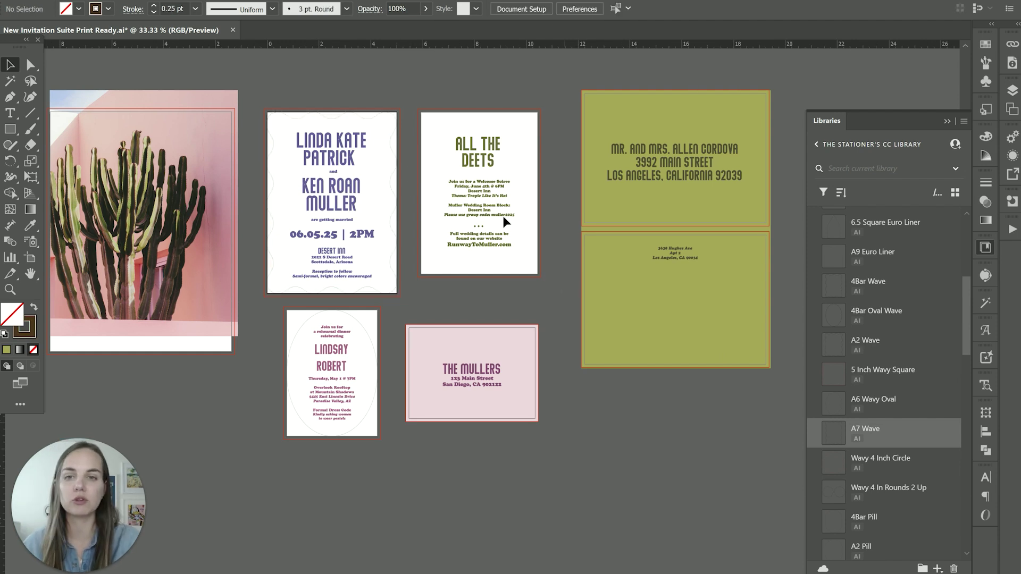
left_click(394, 152)
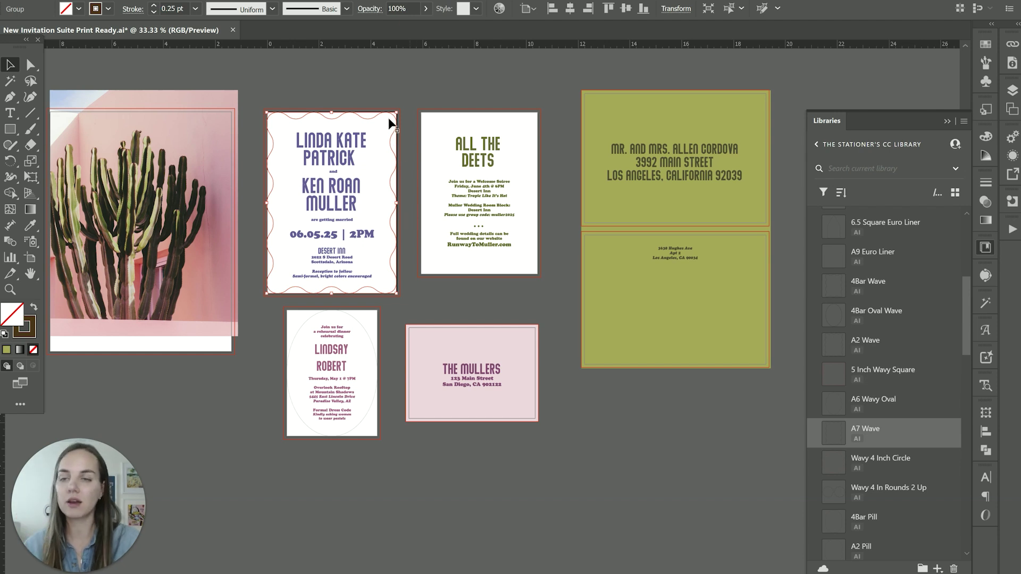
left_click(410, 86)
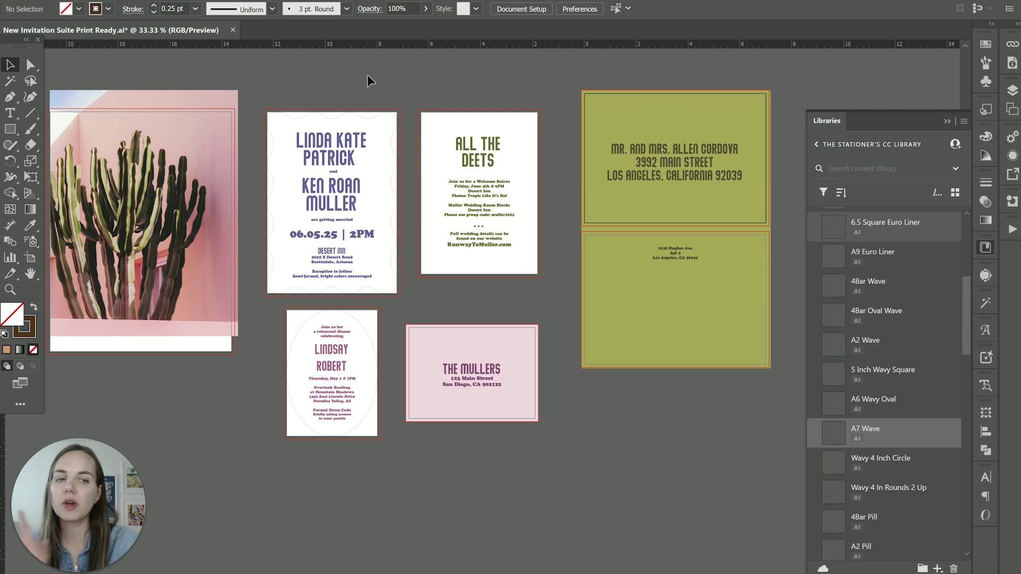
Search the library for "coral" and fill the invitation's wave die shape with Coral C+P (proprietary)
left_click(394, 142)
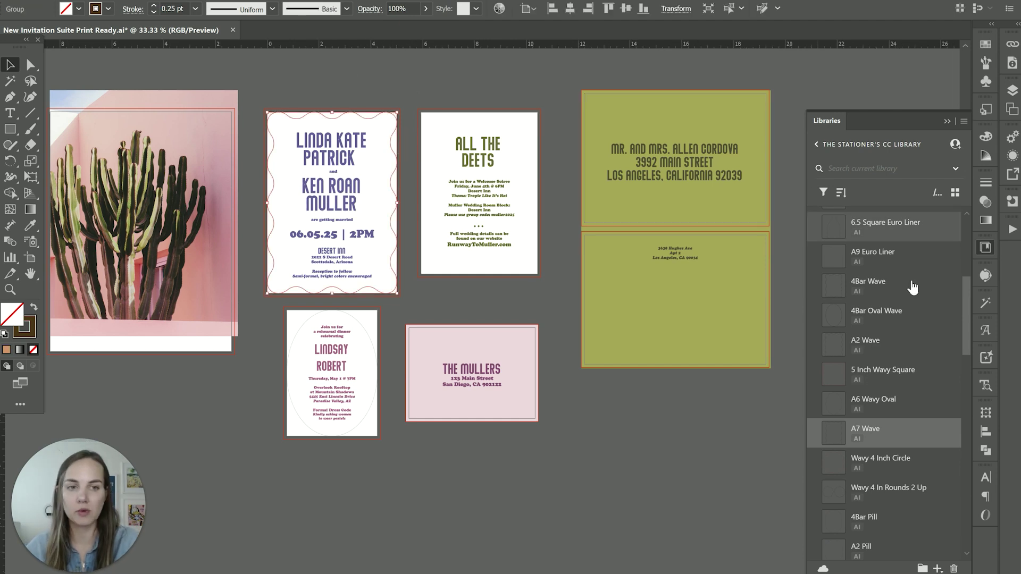
scroll(912, 285, "up", 2)
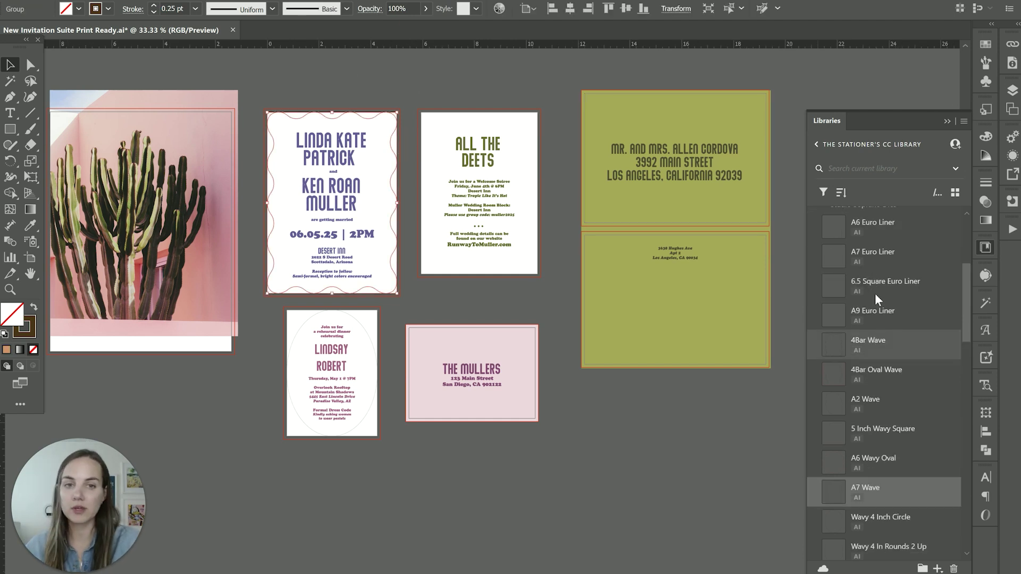
scroll(873, 293, "up", 2)
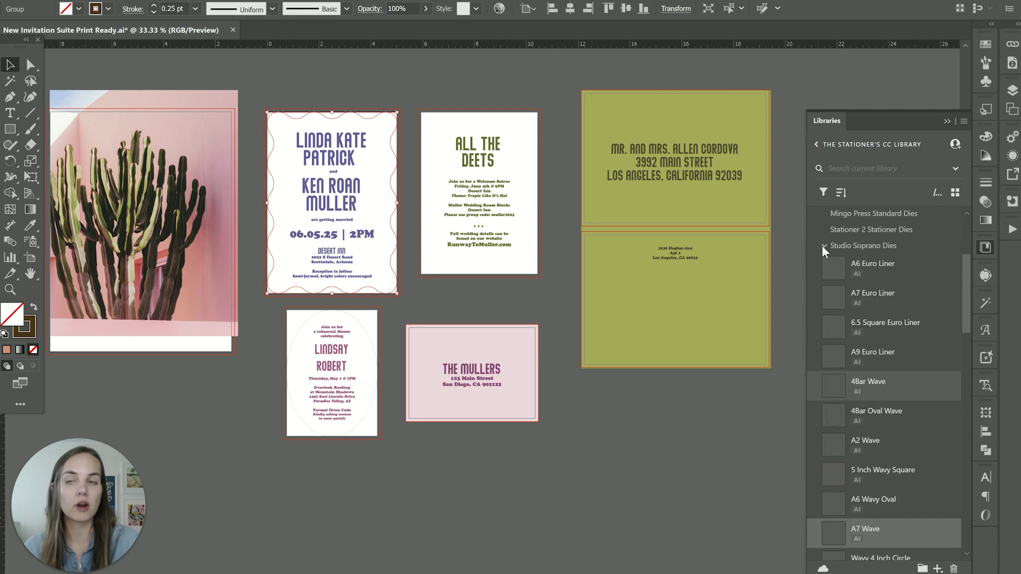
scroll(822, 245, "up", 8)
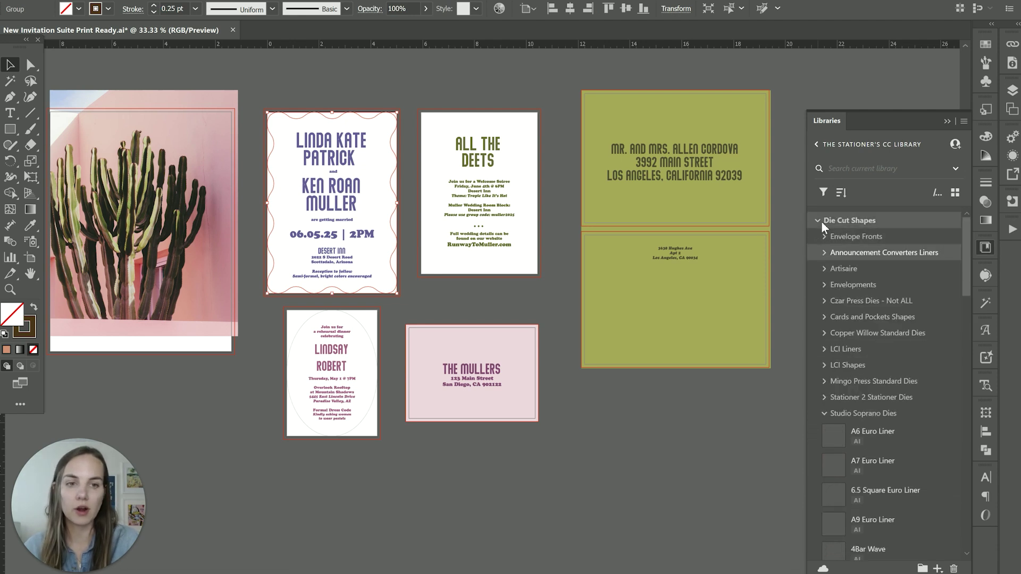
left_click(819, 220)
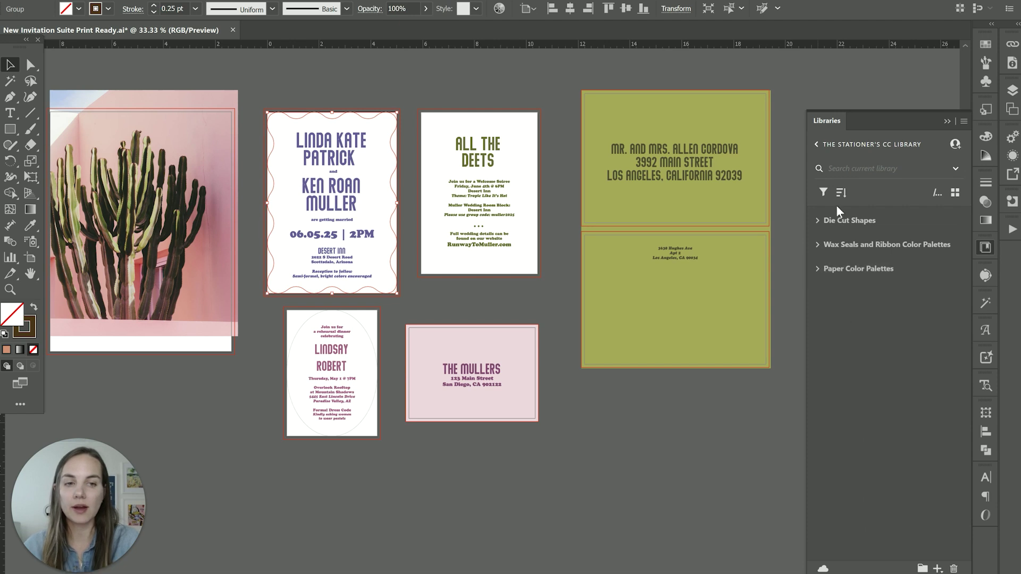
left_click(871, 170)
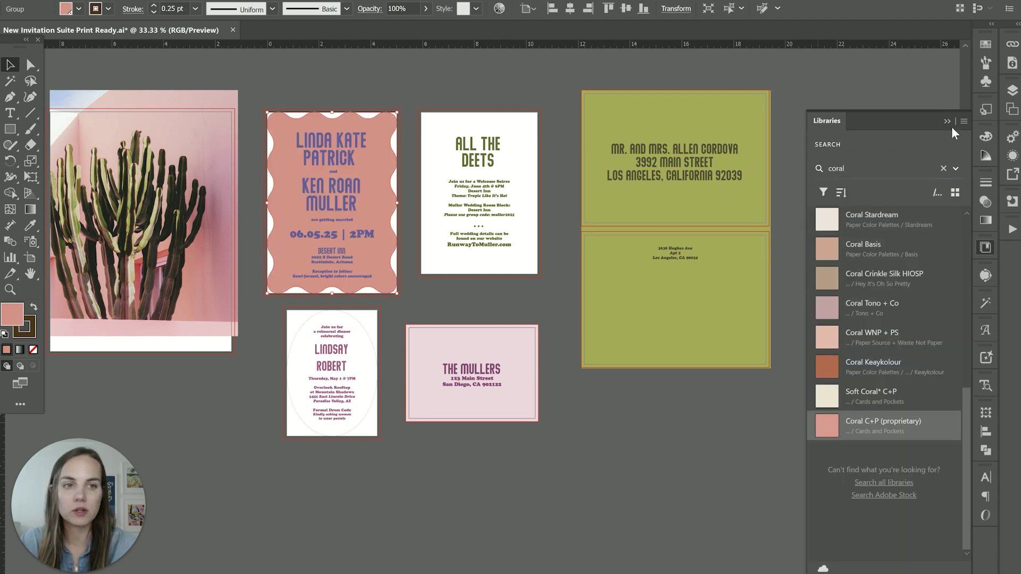
left_click(948, 122)
left_click(521, 89)
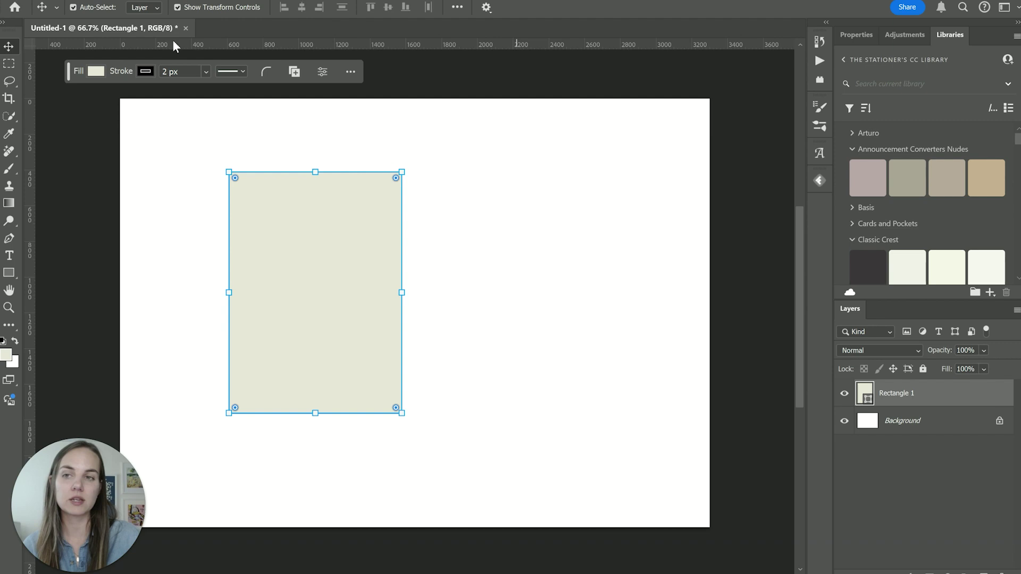
Switch to Photoshop and fill the rectangle with the rose swatch from the library's Announcement Converters Nudes palette
key("alt+w")
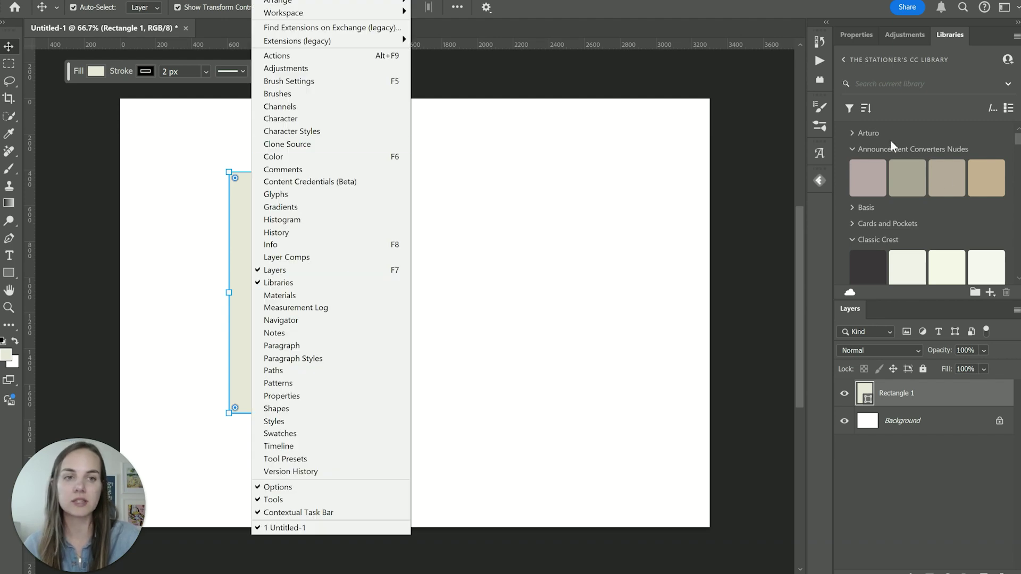
key("Escape")
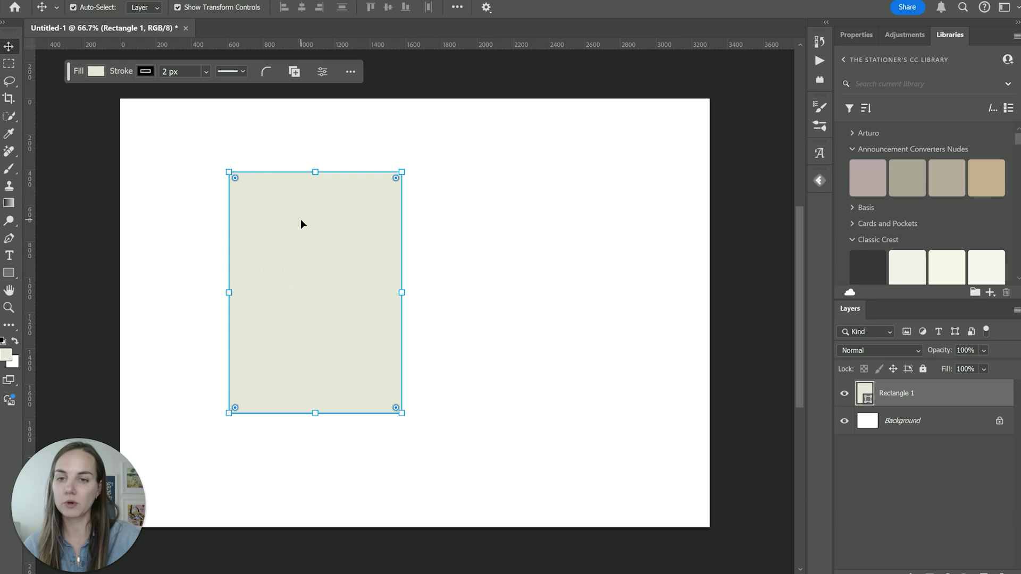
left_click(868, 178)
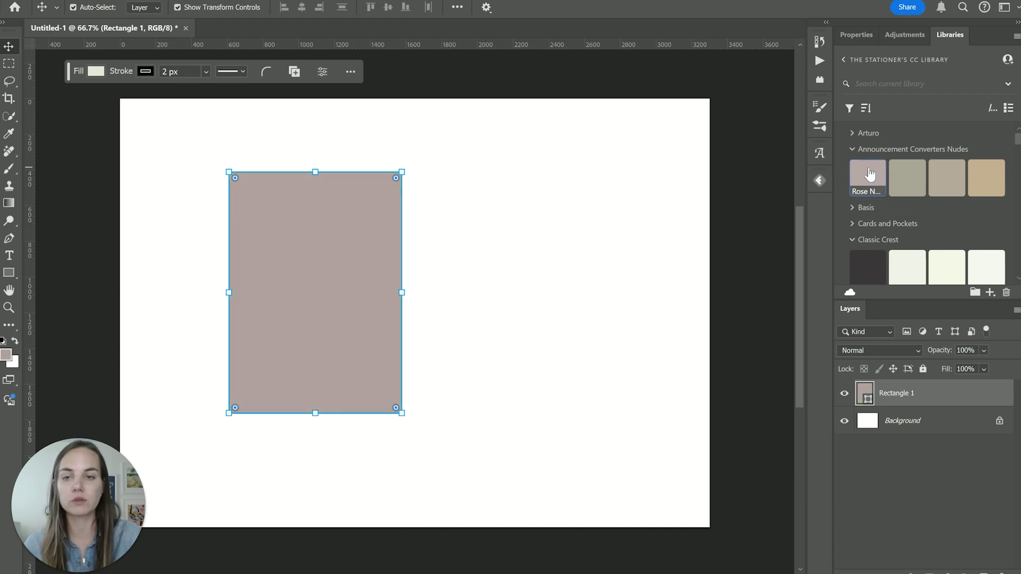
left_click(605, 227)
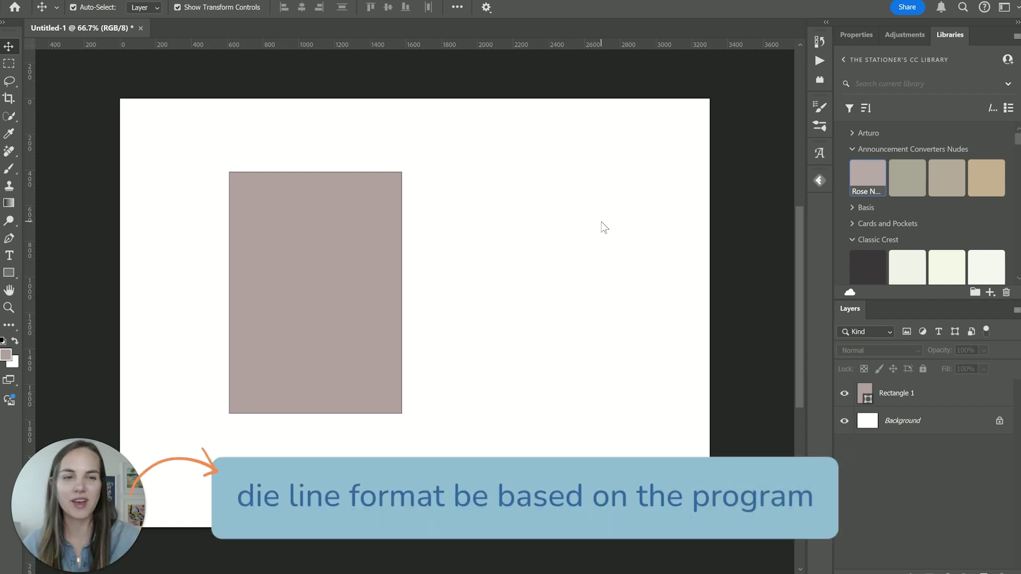
scroll(882, 191, "up", 3)
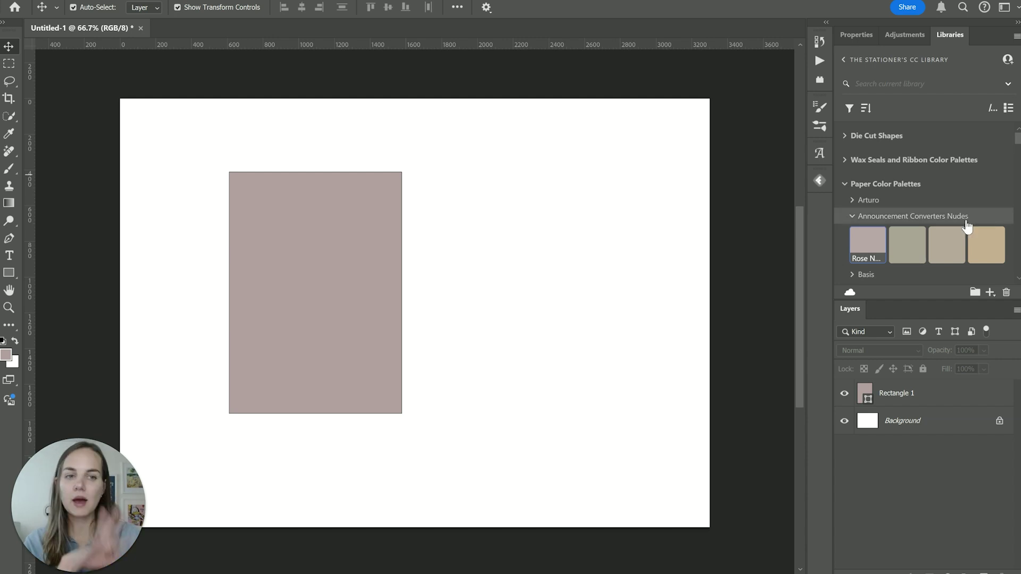
Switch back to Illustrator and examine the library's coral search results with their paper and ribbon suppliers
left_click(374, 266)
left_click(600, 290)
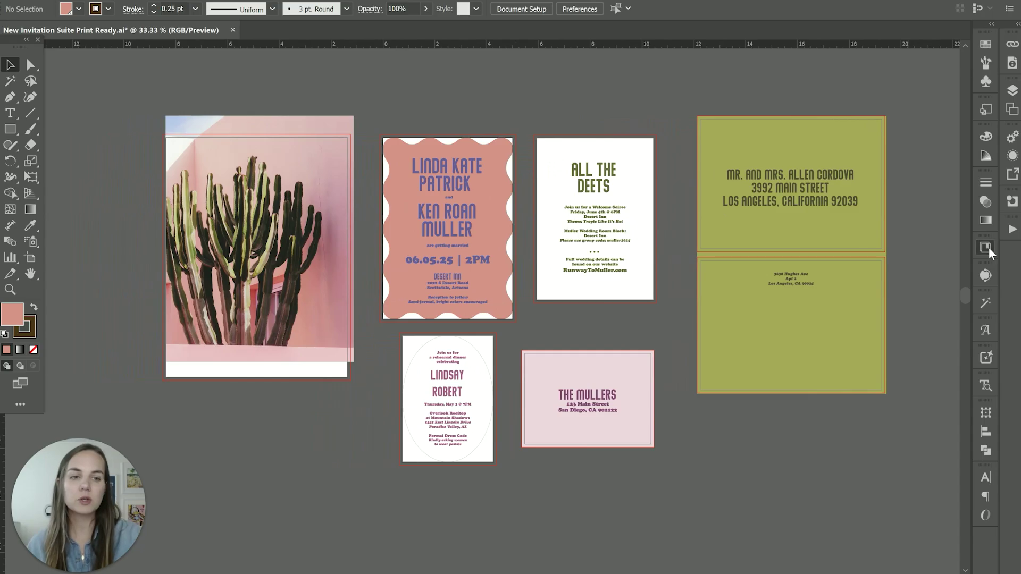
left_click(987, 247)
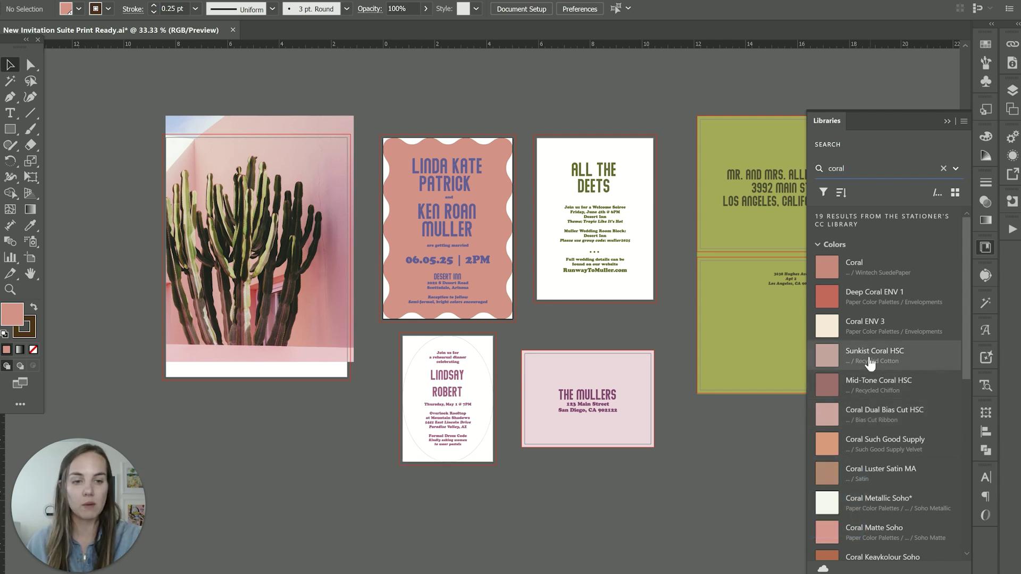
scroll(867, 356, "down", 3)
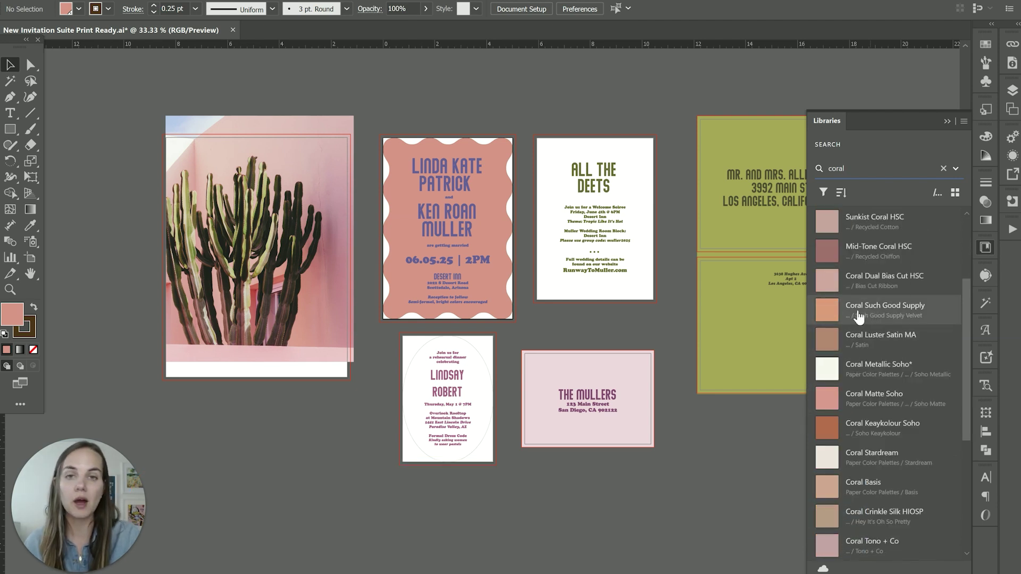
mouse_move(859, 315)
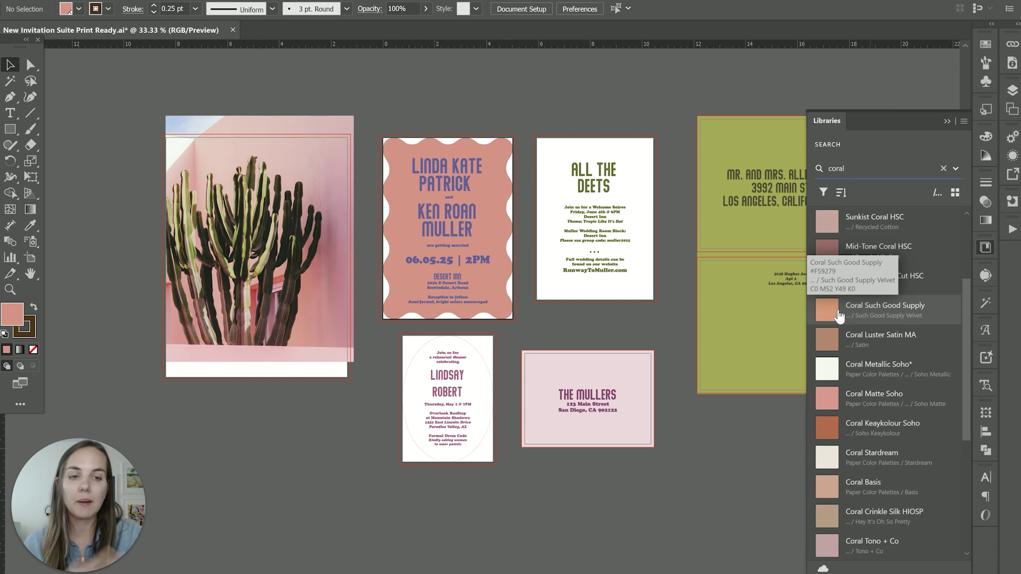
mouse_move(880, 332)
scroll(880, 332, "down", 2)
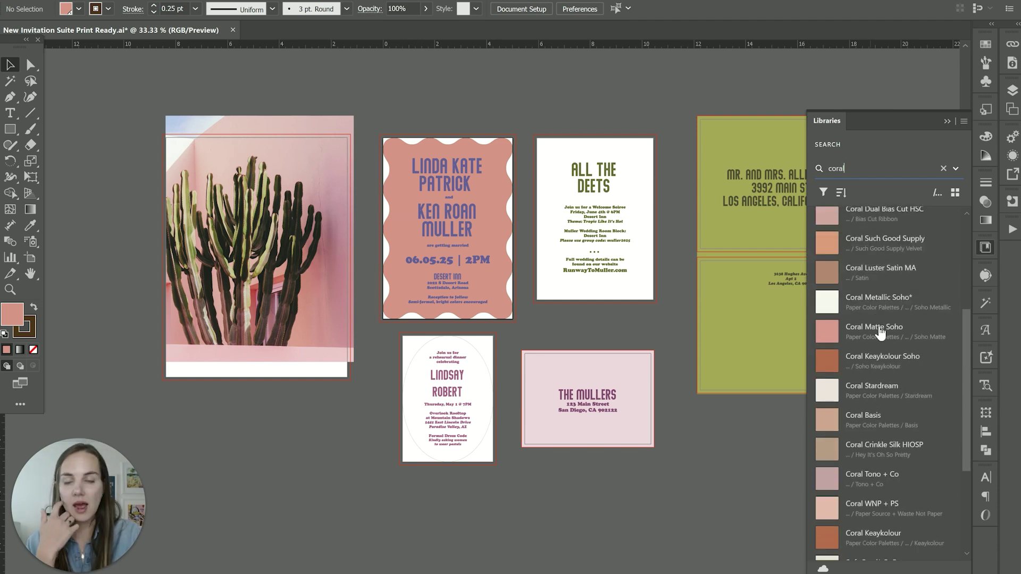
scroll(880, 332, "down", 3)
scroll(890, 330, "up", 10)
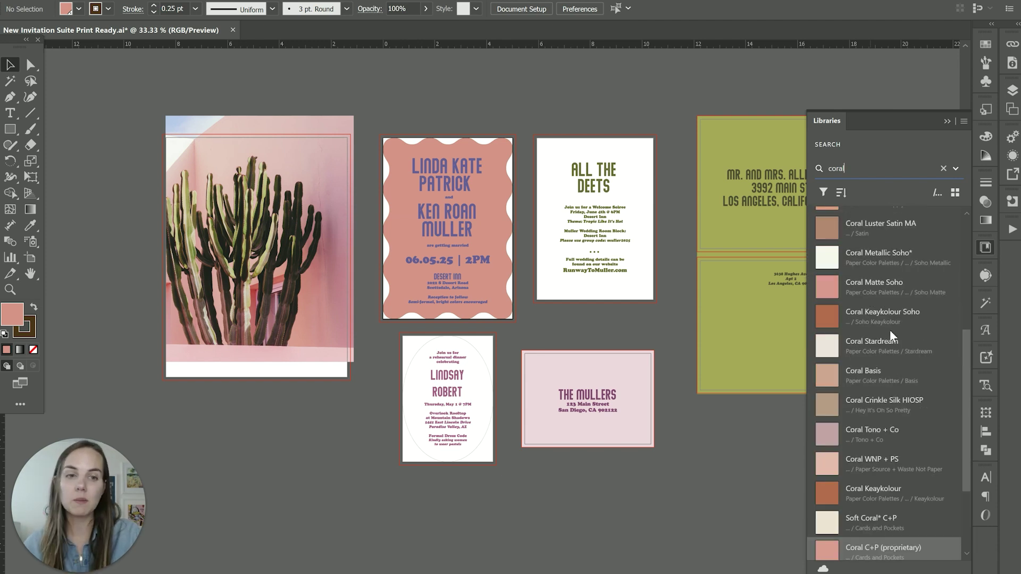
Clear the library search and browse the Such Good Supply Velvet colors in the Wax Seals and Ribbon Color Palettes group
left_click(945, 169)
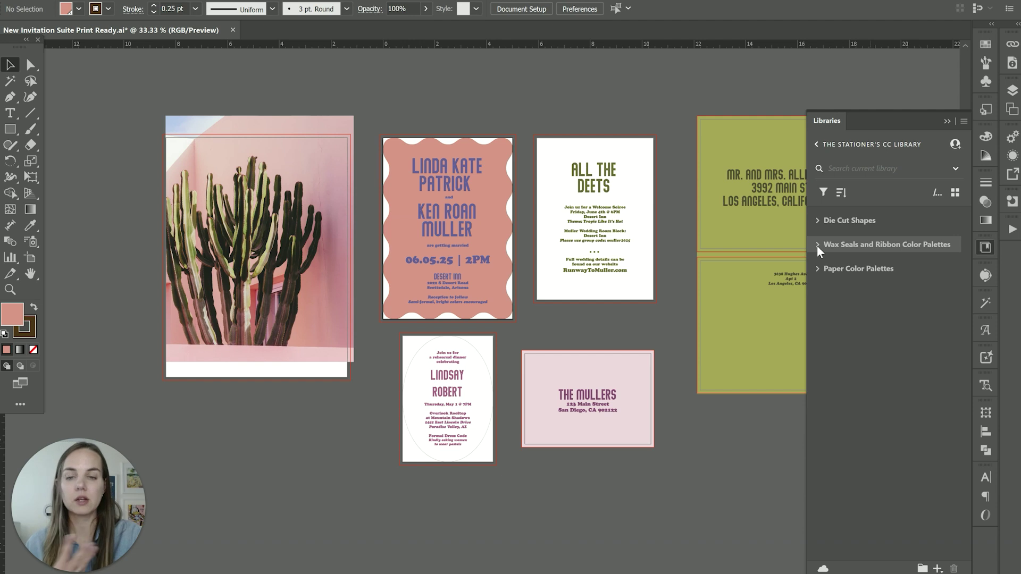
left_click(838, 257)
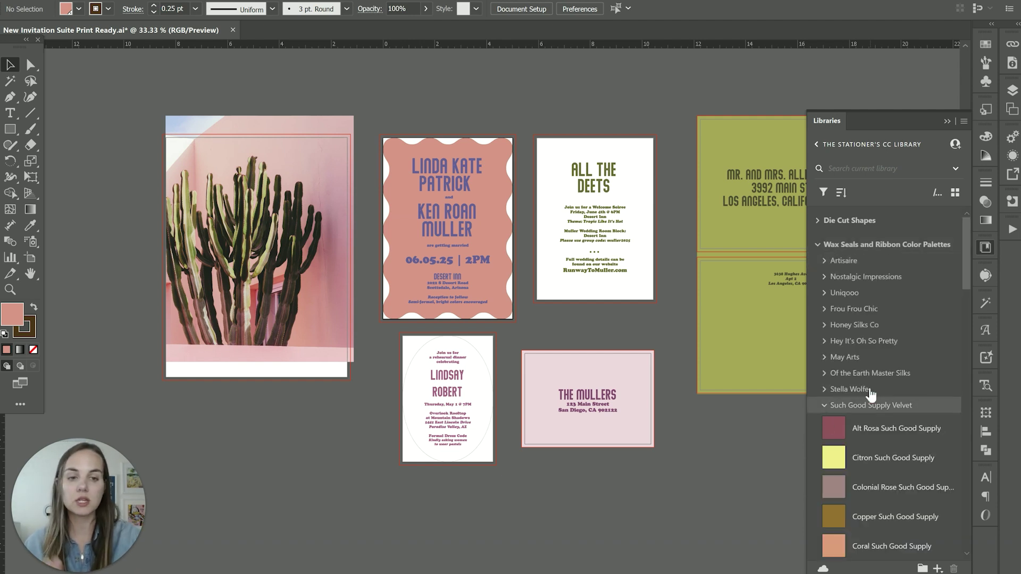
scroll(882, 372, "down", 3)
scroll(898, 338, "down", 2)
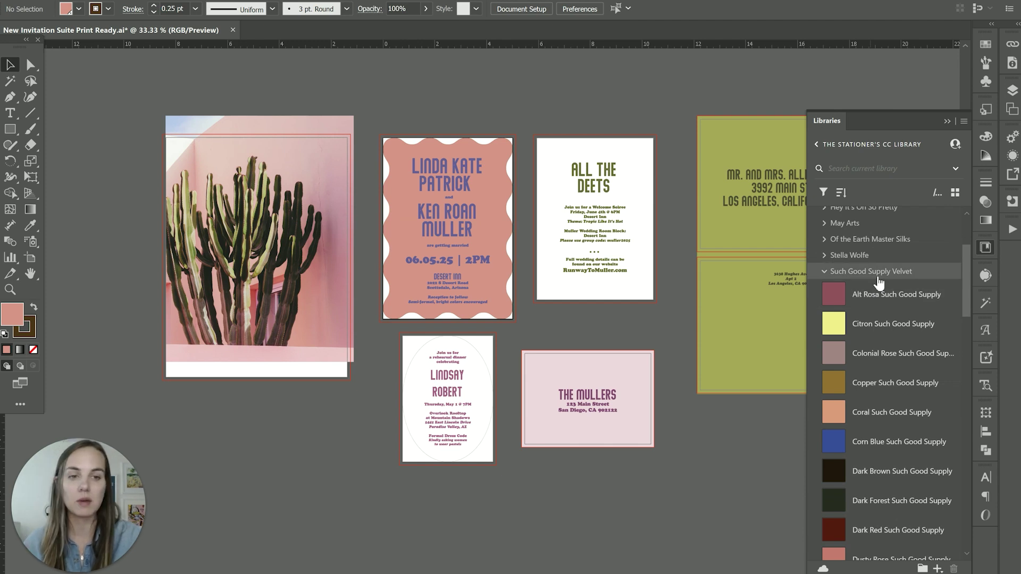
scroll(877, 285, "down", 2)
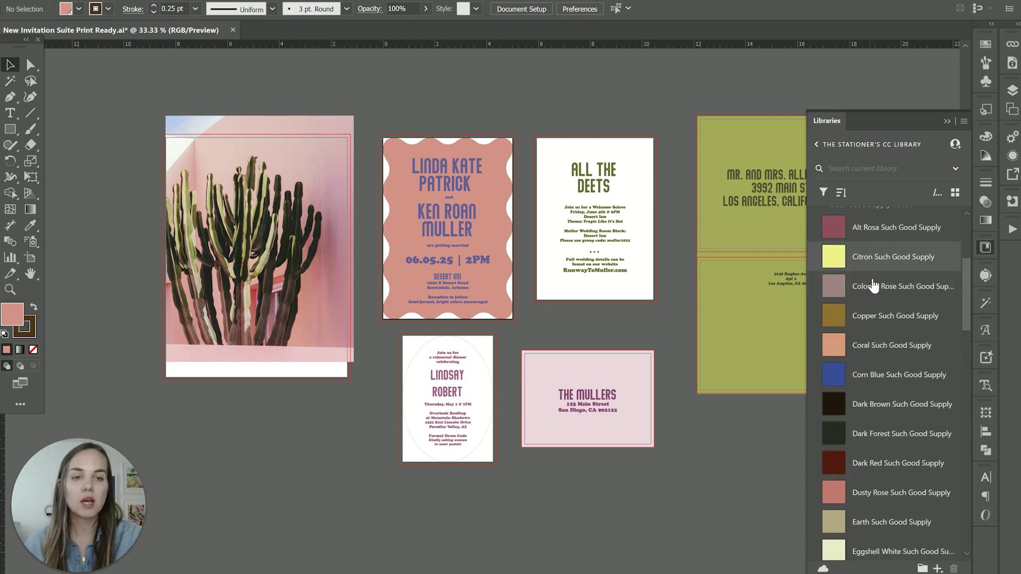
scroll(873, 282, "up", 1)
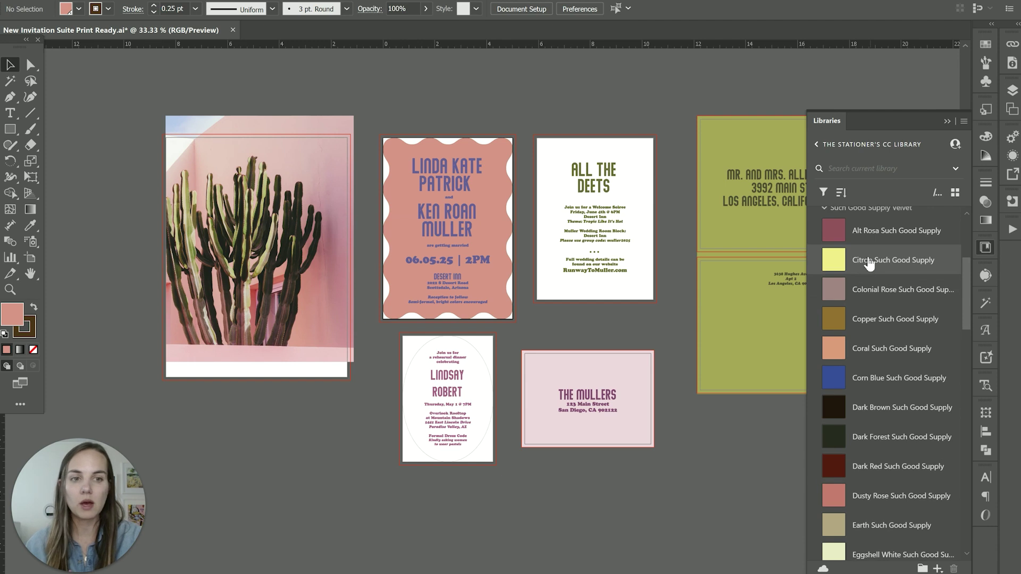
scroll(856, 283, "up", 2)
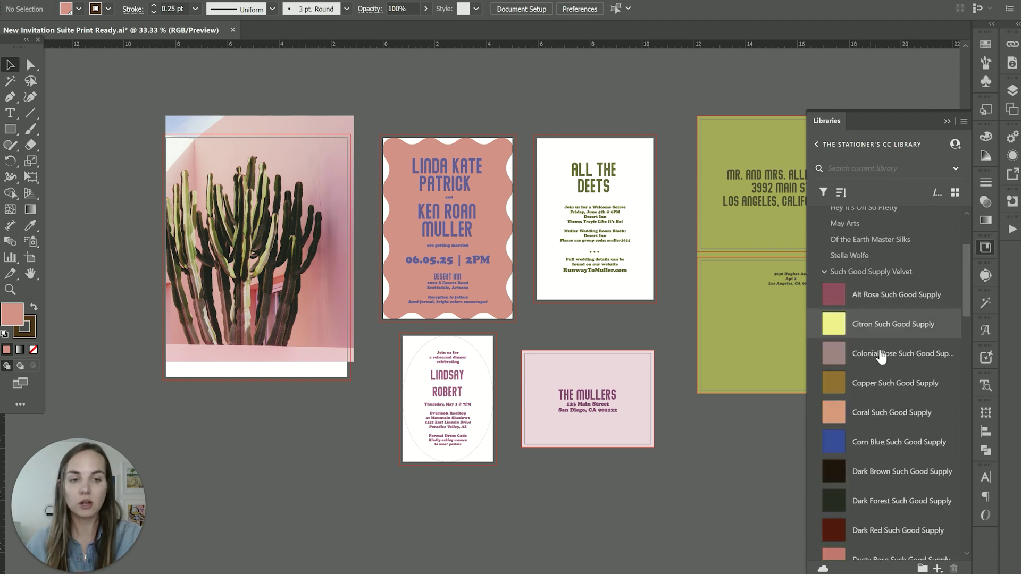
scroll(879, 350, "down", 12)
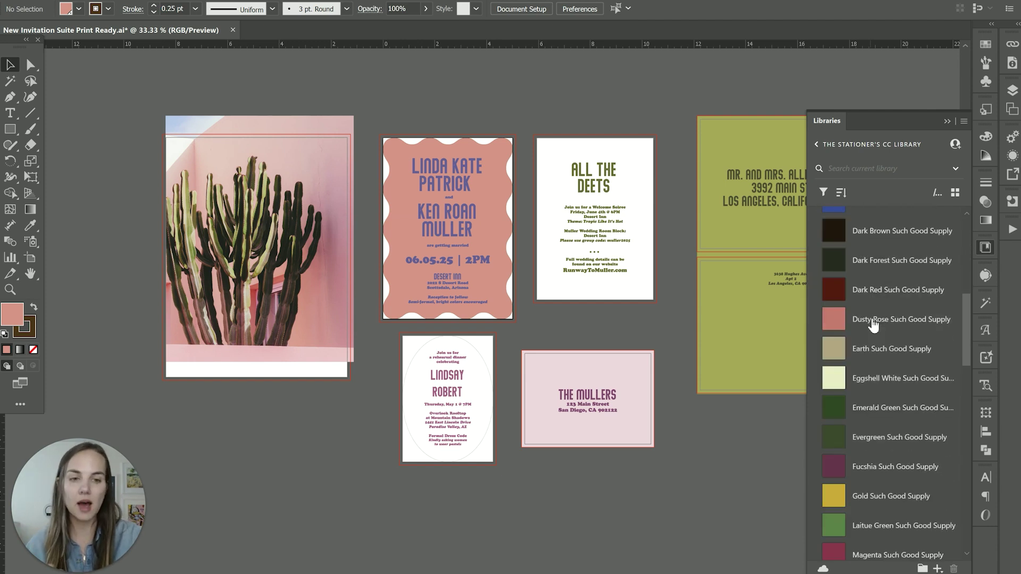
scroll(872, 319, "down", 15)
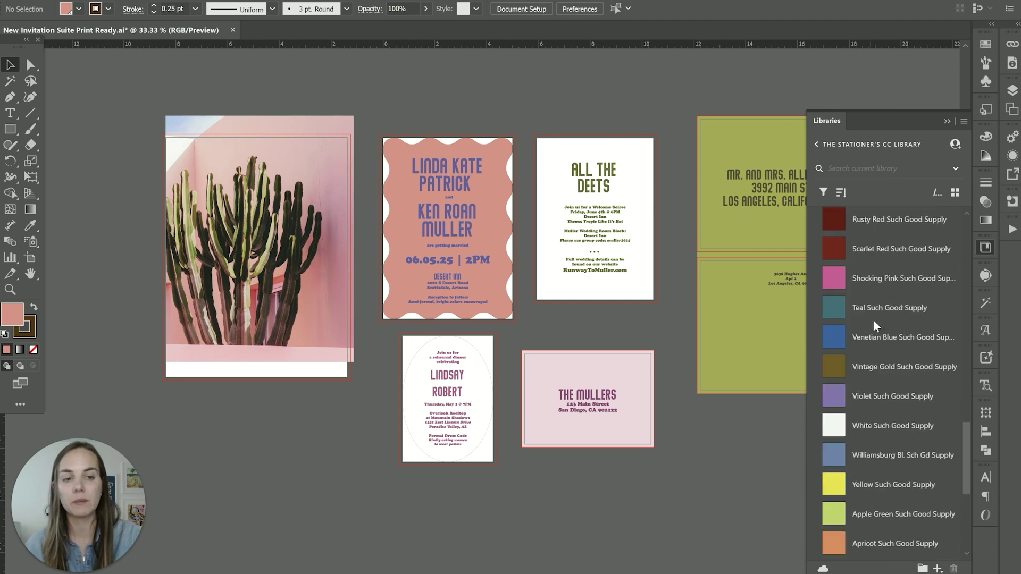
scroll(873, 320, "down", 2)
scroll(874, 320, "down", 2)
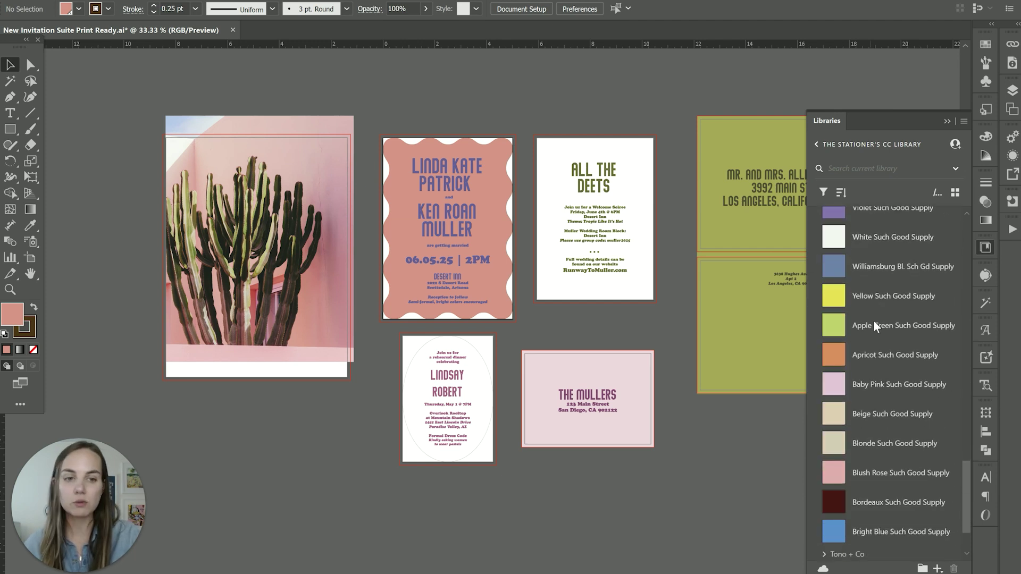
scroll(873, 320, "down", 3)
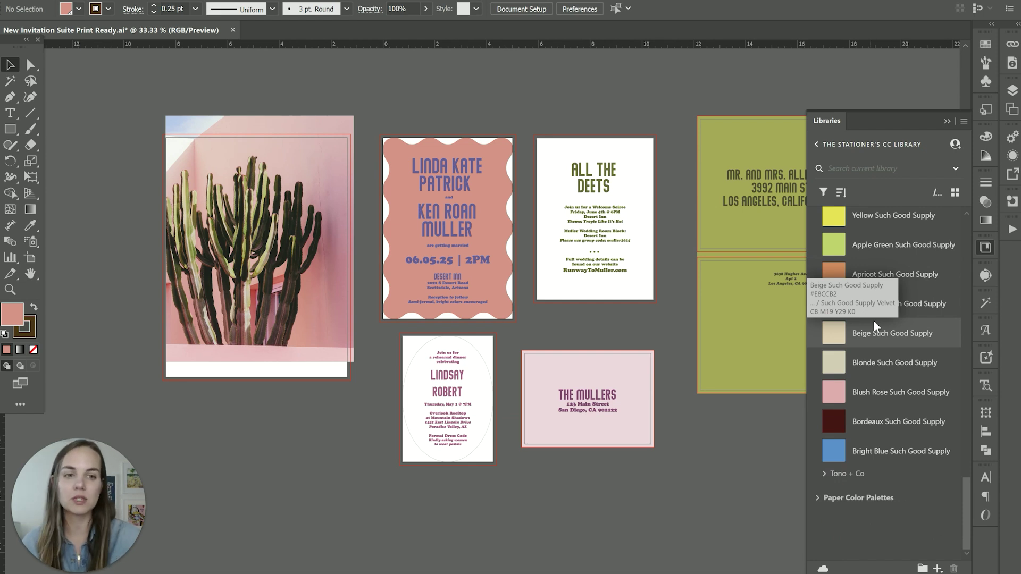
scroll(880, 365, "up", 15)
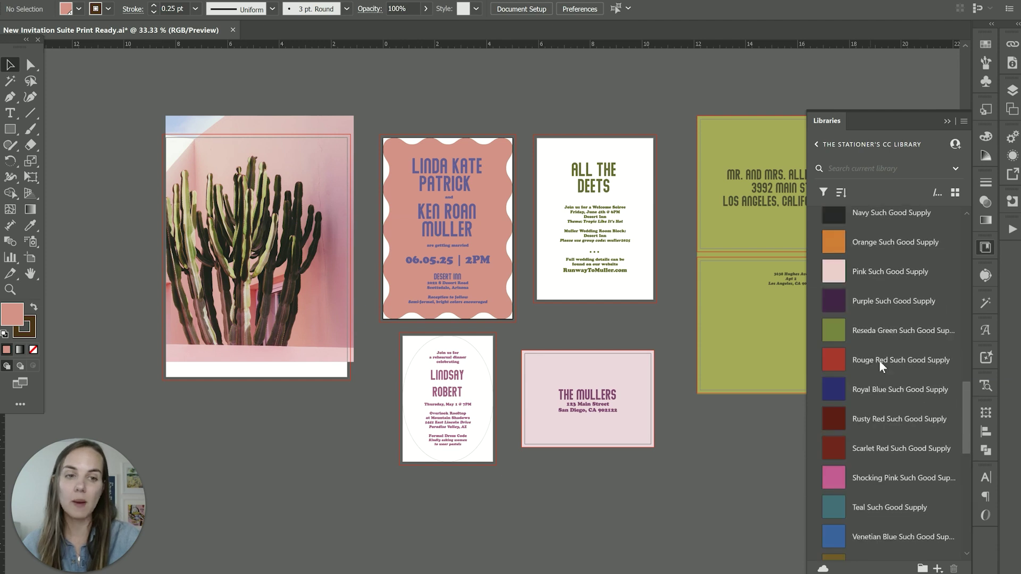
Collapse the Such Good Supply Velvet colors within the Wax Seals and Ribbon Color Palettes group
scroll(879, 361, "up", 3)
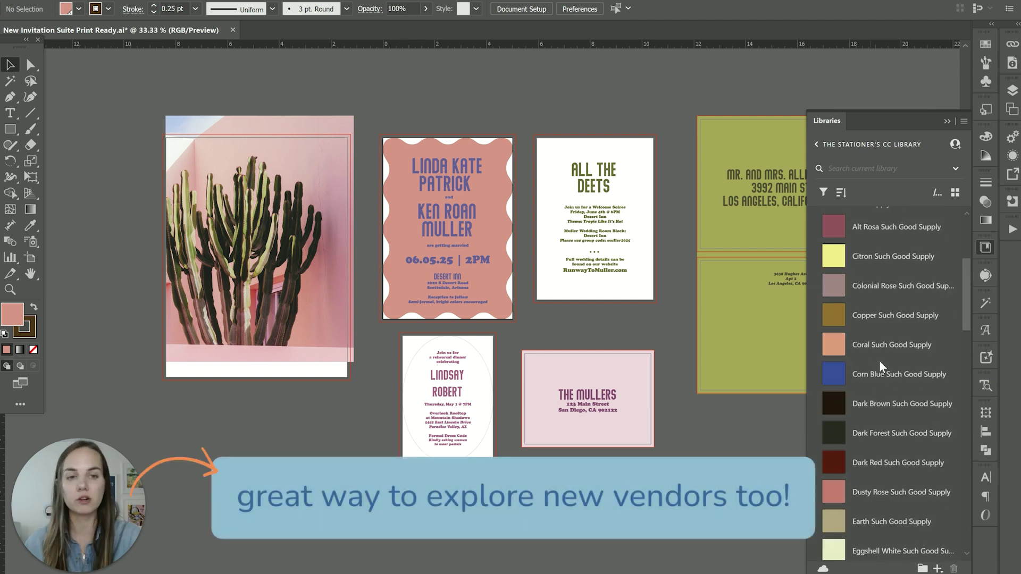
scroll(879, 360, "up", 2)
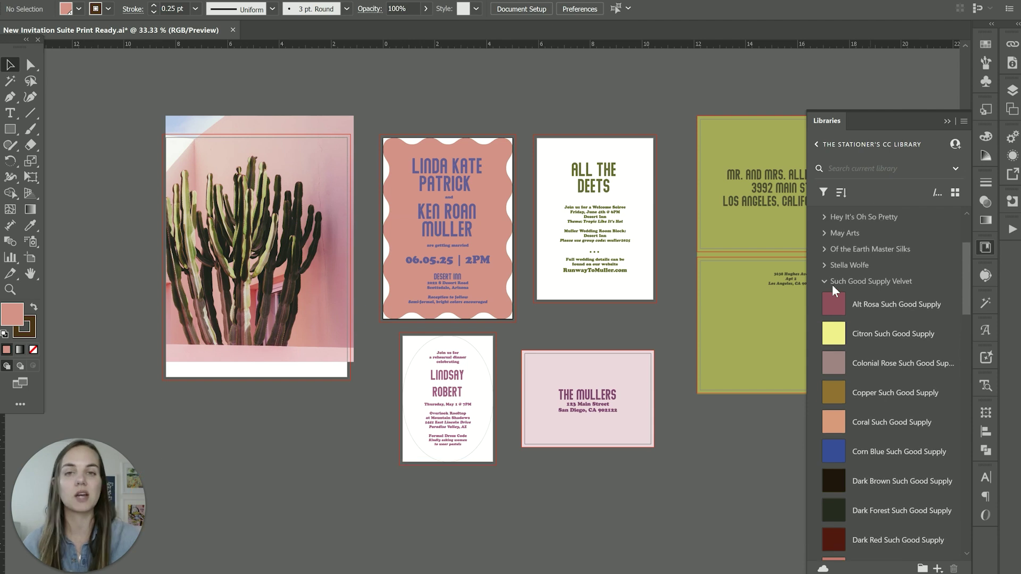
scroll(831, 285, "up", 3)
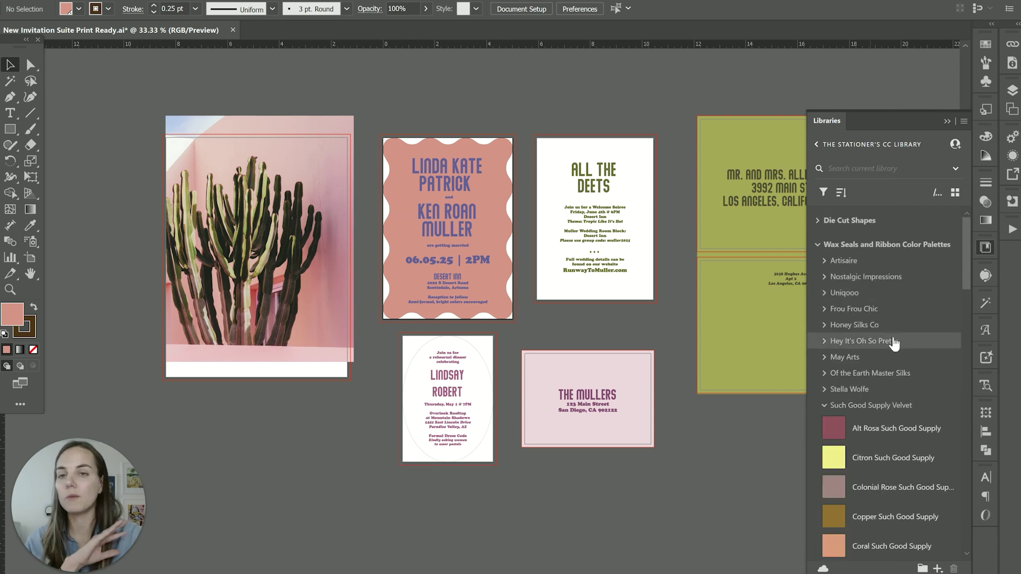
scroll(895, 343, "down", 2)
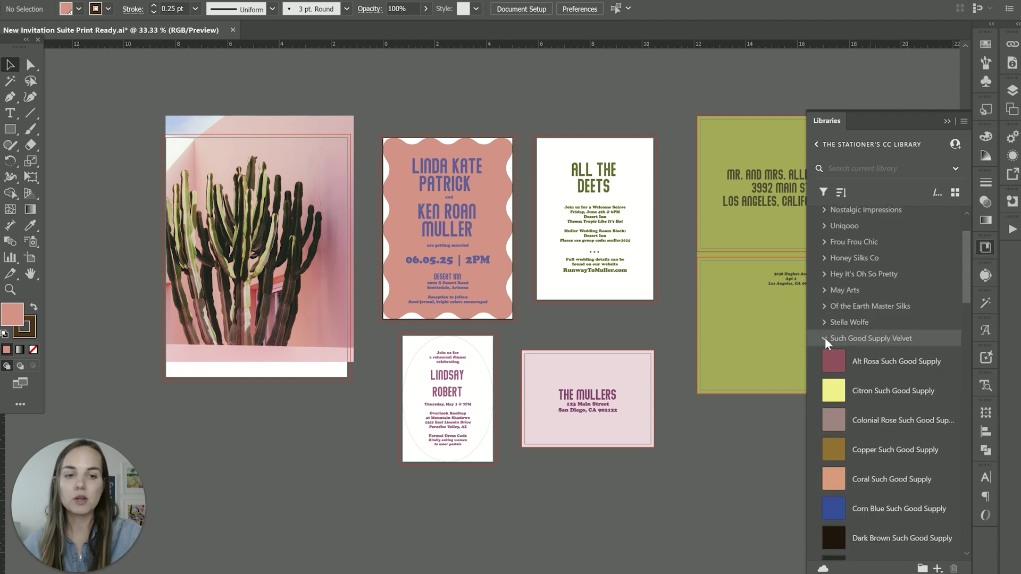
left_click(879, 346)
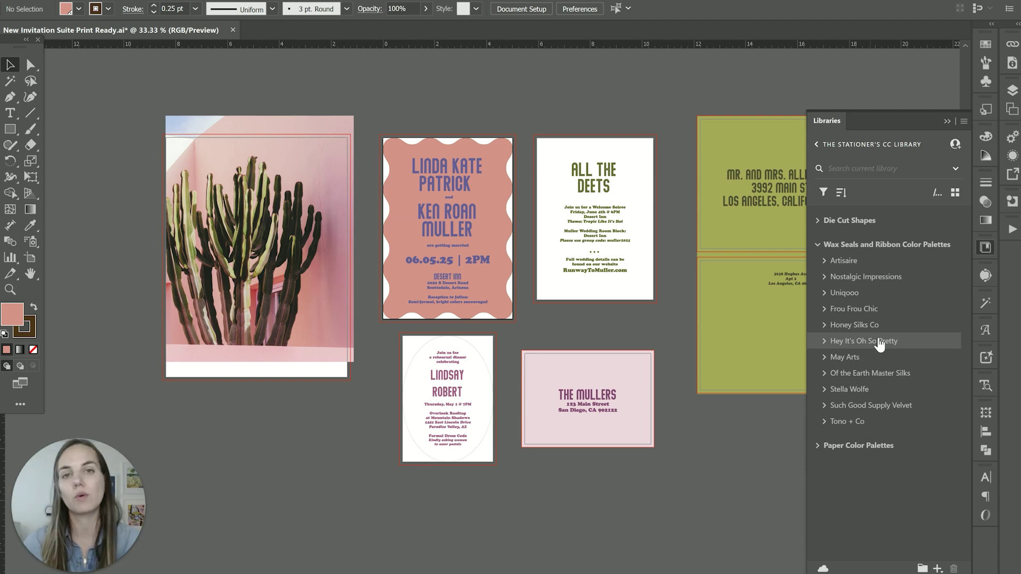
Browse the branding colors, logos and icons in the Design by Laney (2025) library, and return to The Stationer's CC Library
left_click(816, 144)
left_click(855, 230)
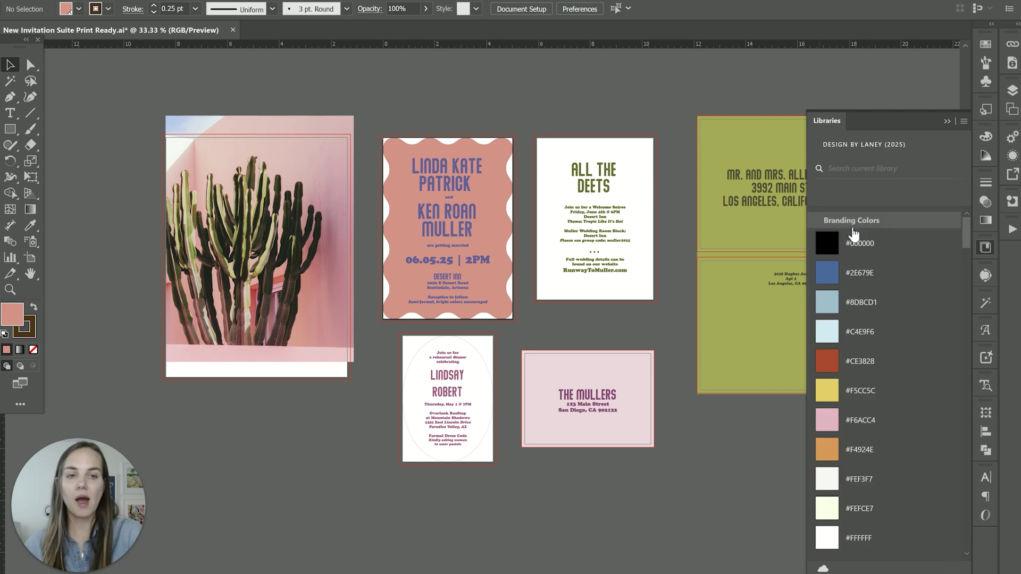
scroll(913, 351, "down", 3)
scroll(913, 349, "down", 3)
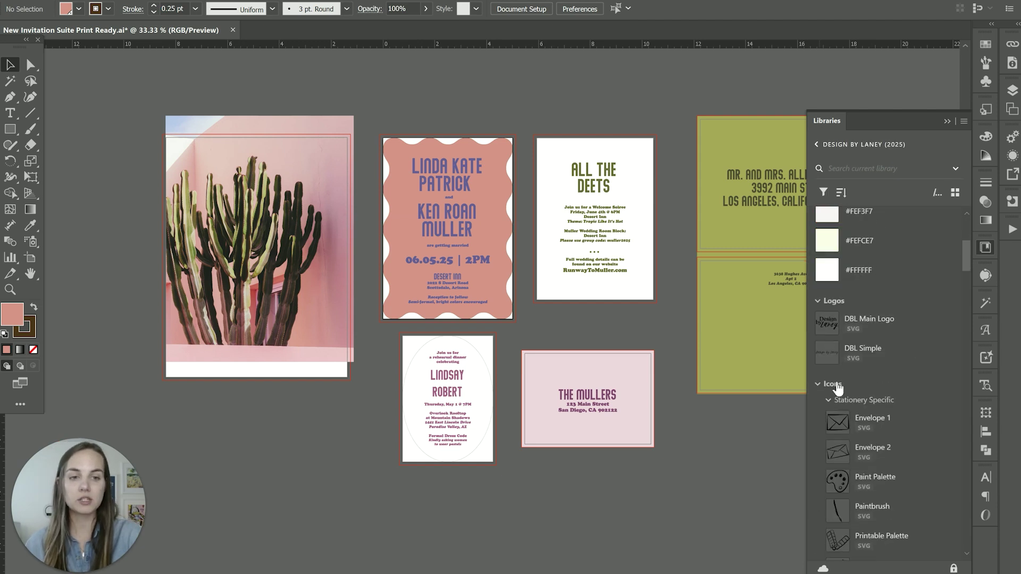
scroll(840, 339, "down", 10)
scroll(843, 336, "up", 12)
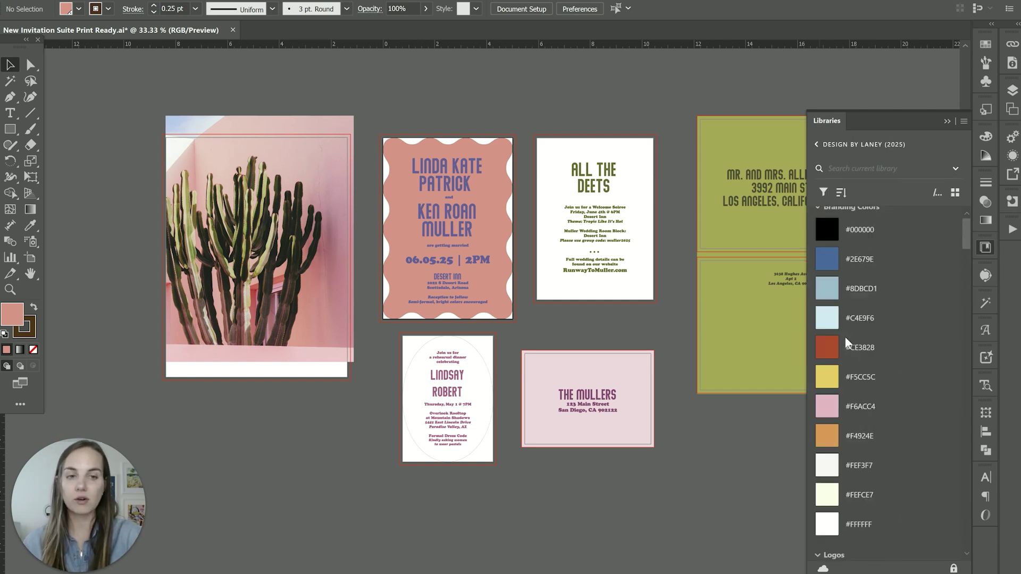
left_click(818, 148)
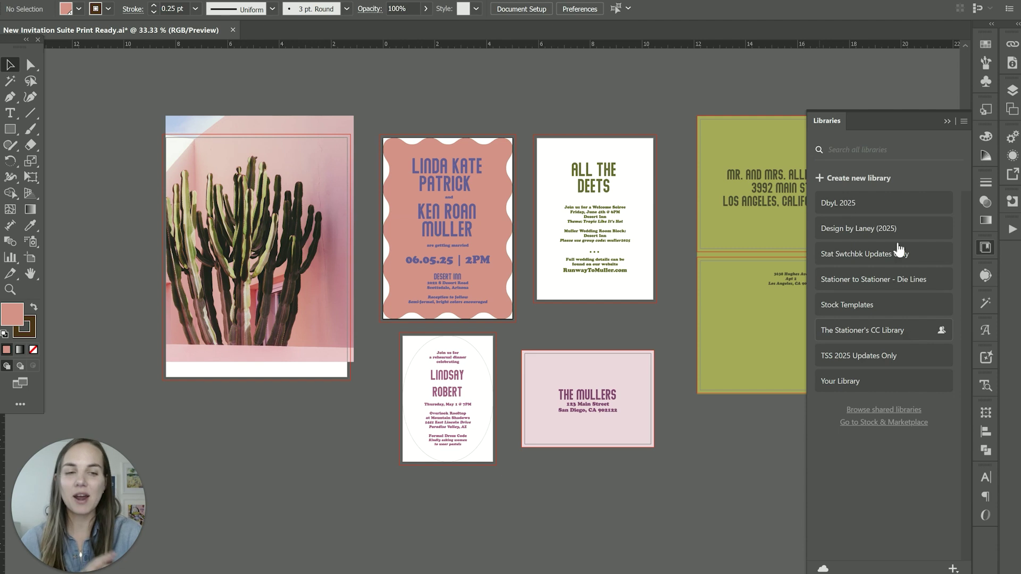
left_click(885, 341)
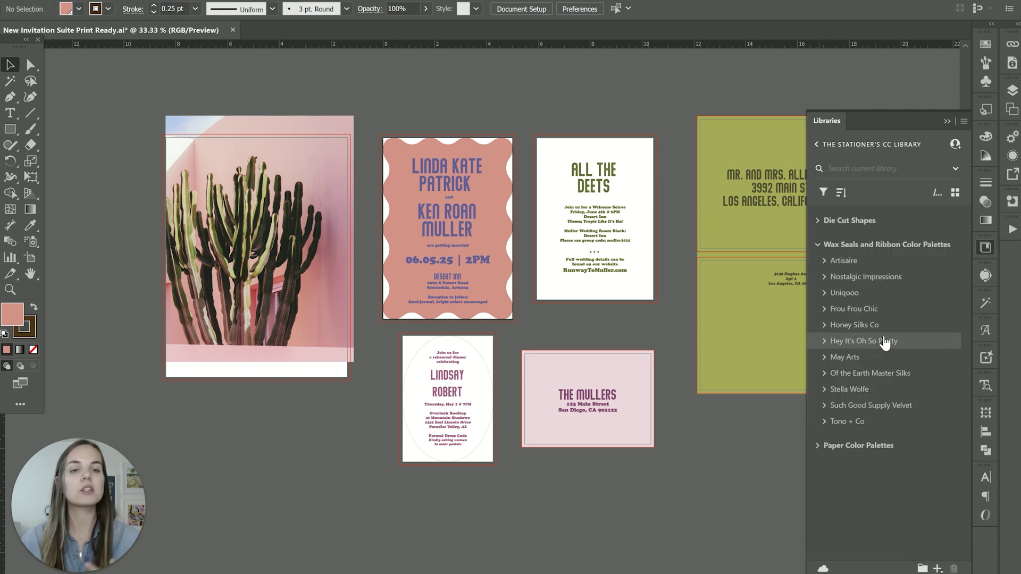